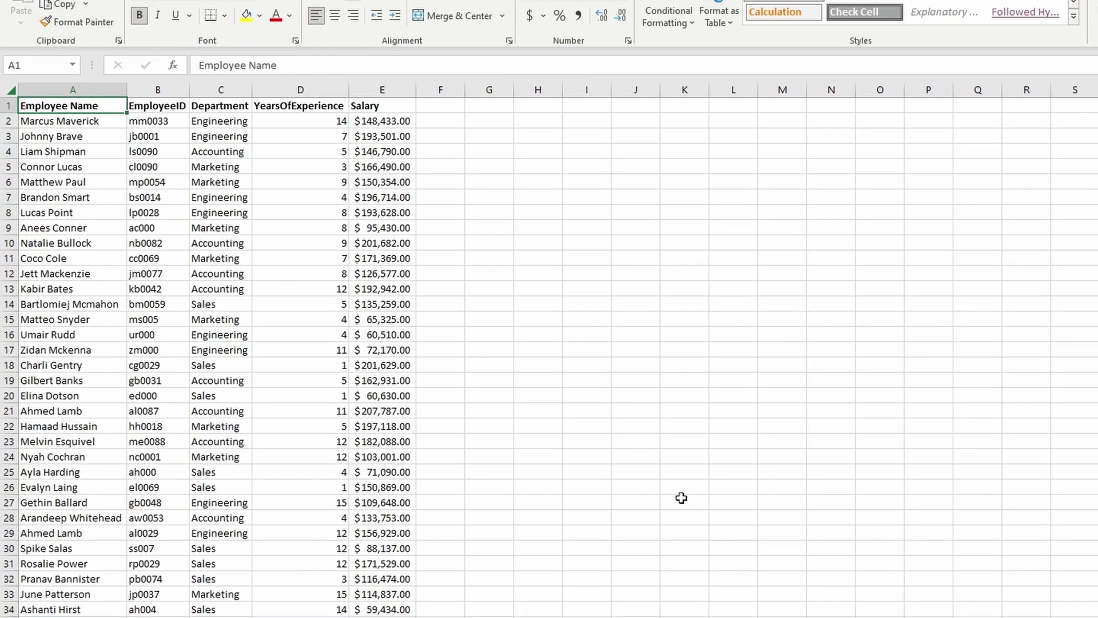
# Select the whole employee table, then the YearsOfExperience column D, then row 5 using shortcuts.
pyautogui.click(202, 315)
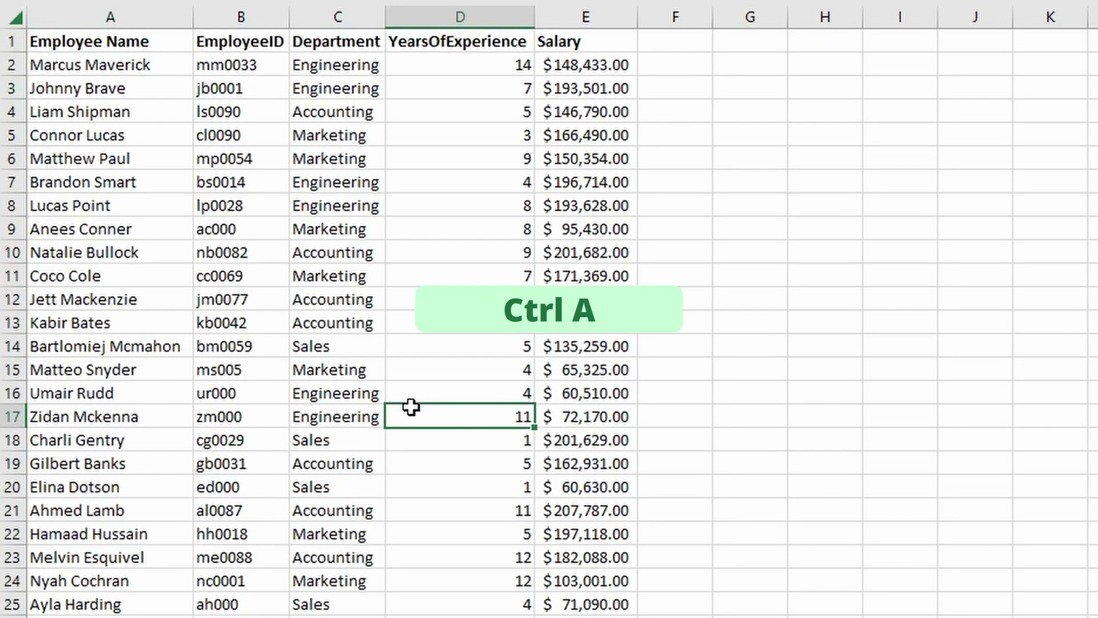
pyautogui.hotkey('ctrl', 'a')
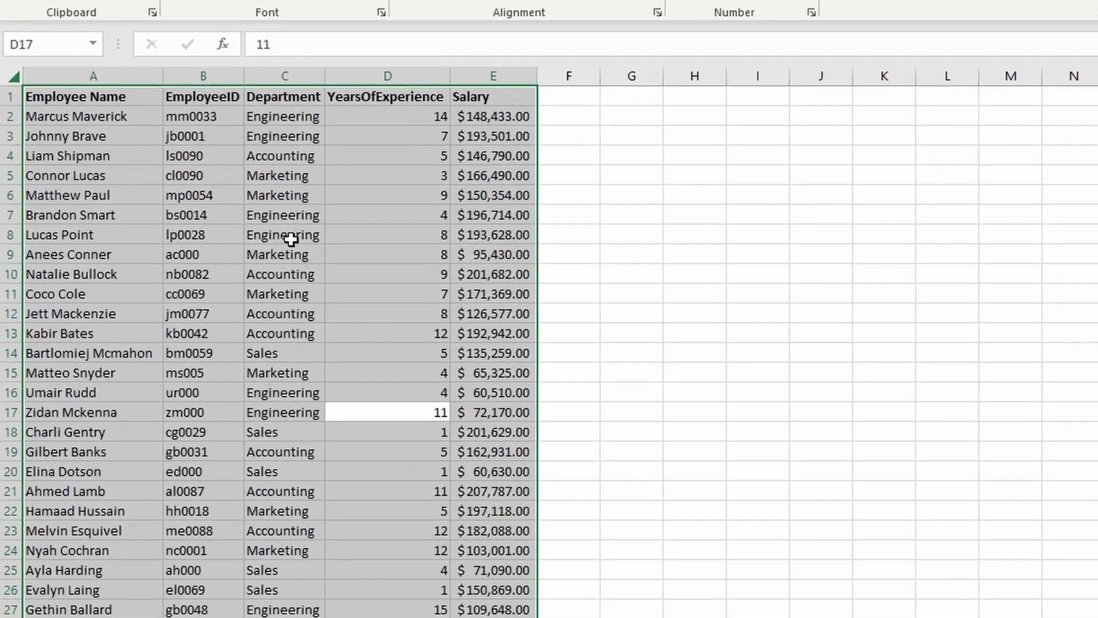
pyautogui.click(205, 194)
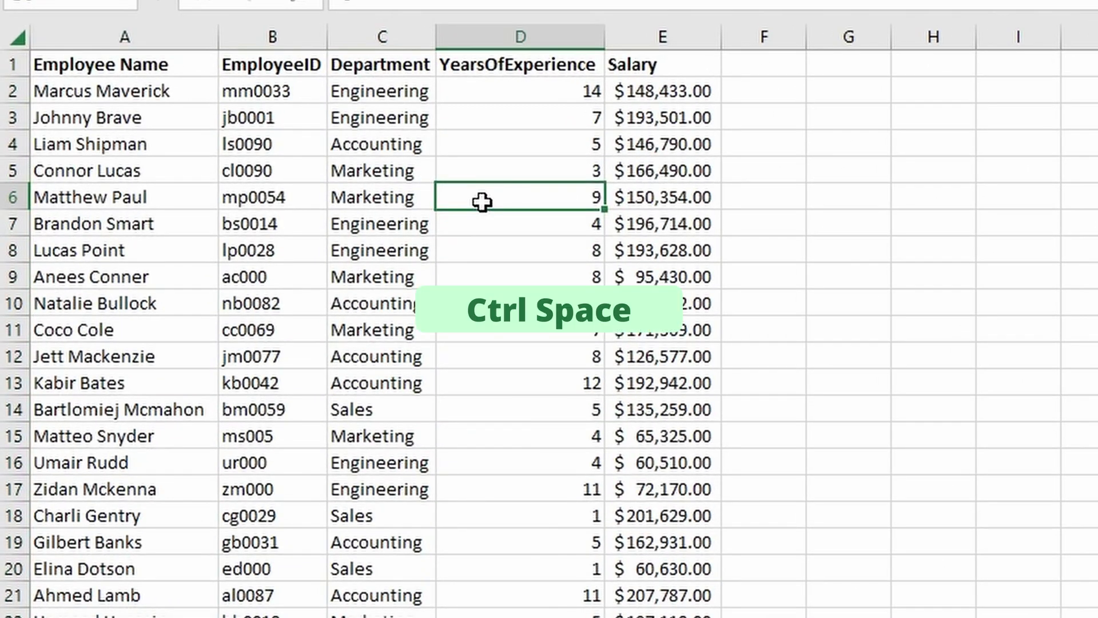
pyautogui.hotkey('ctrl', 'space')
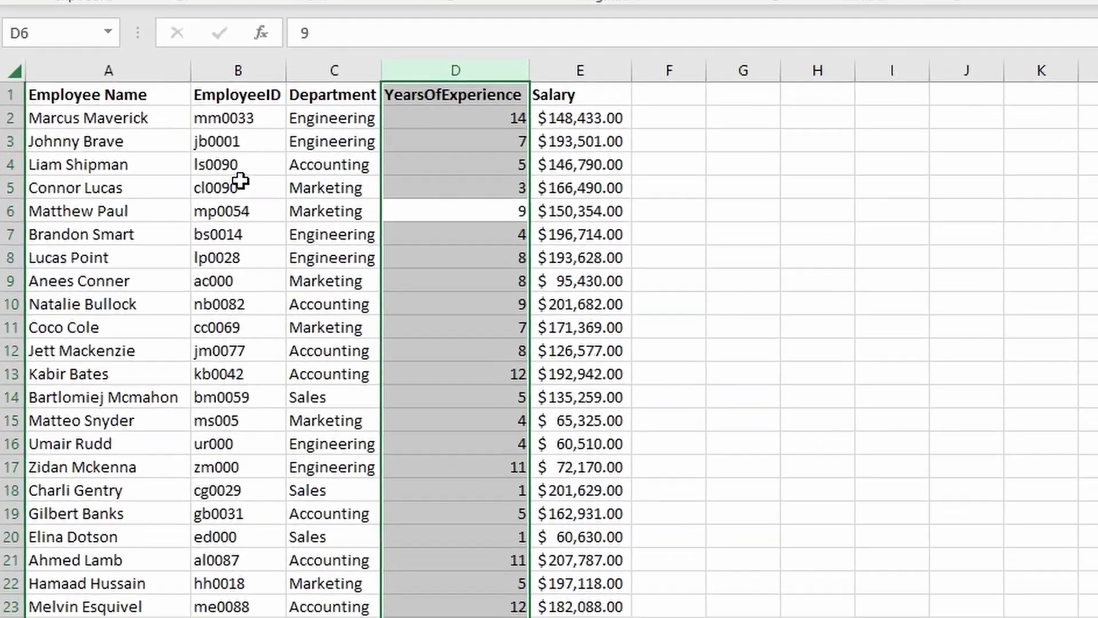
pyautogui.click(123, 179)
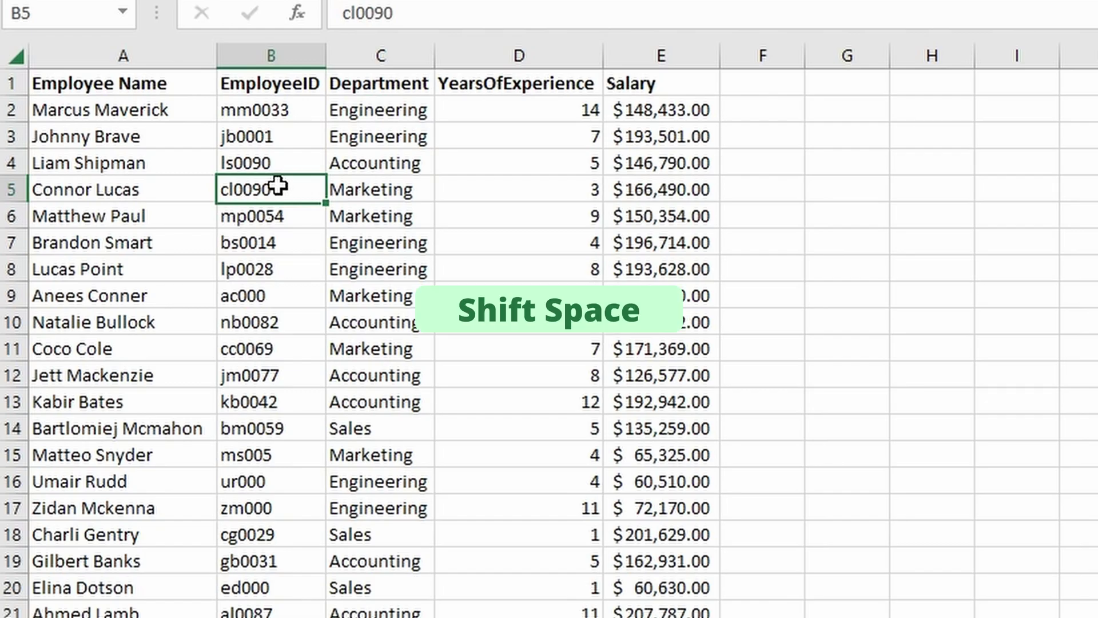
pyautogui.hotkey('shift', 'space')
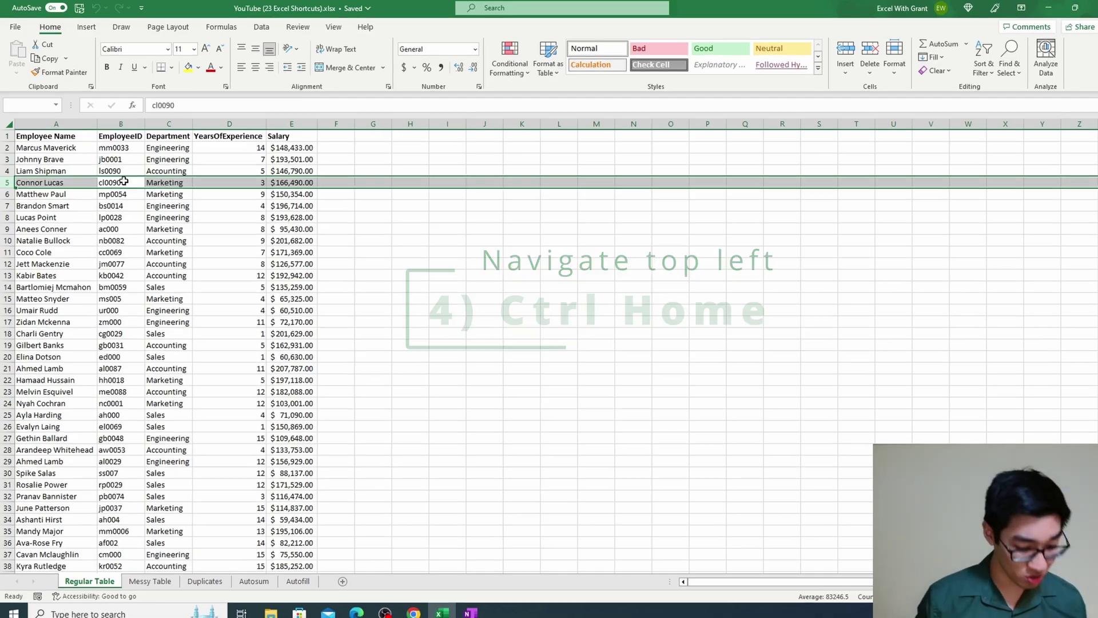
pyautogui.hotkey('ctrl', 'Home')
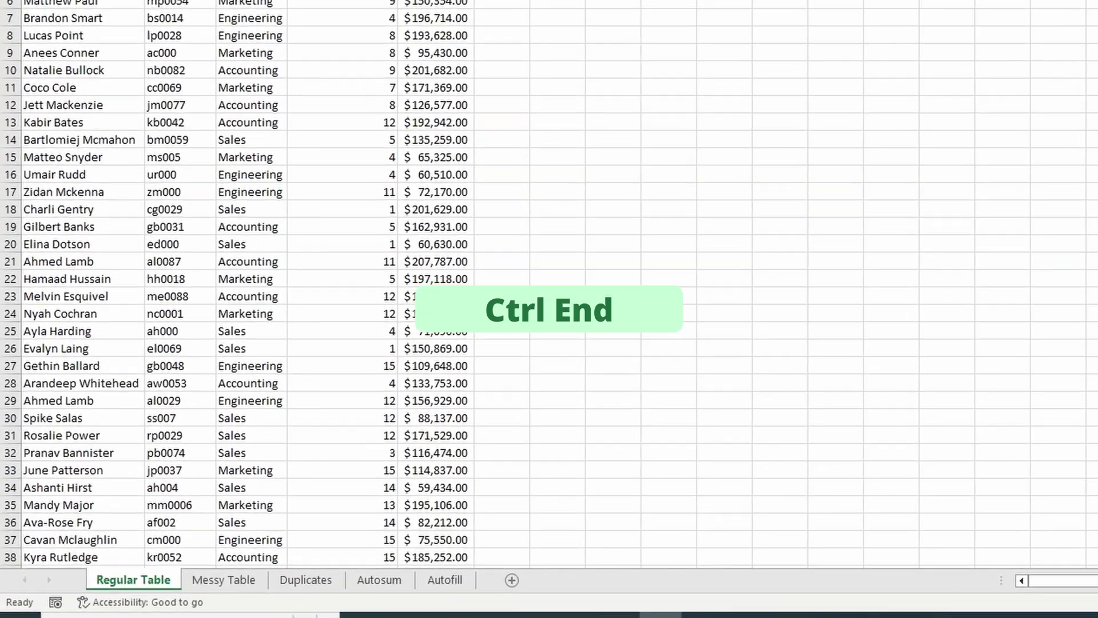
pyautogui.hotkey('ctrl', 'End')
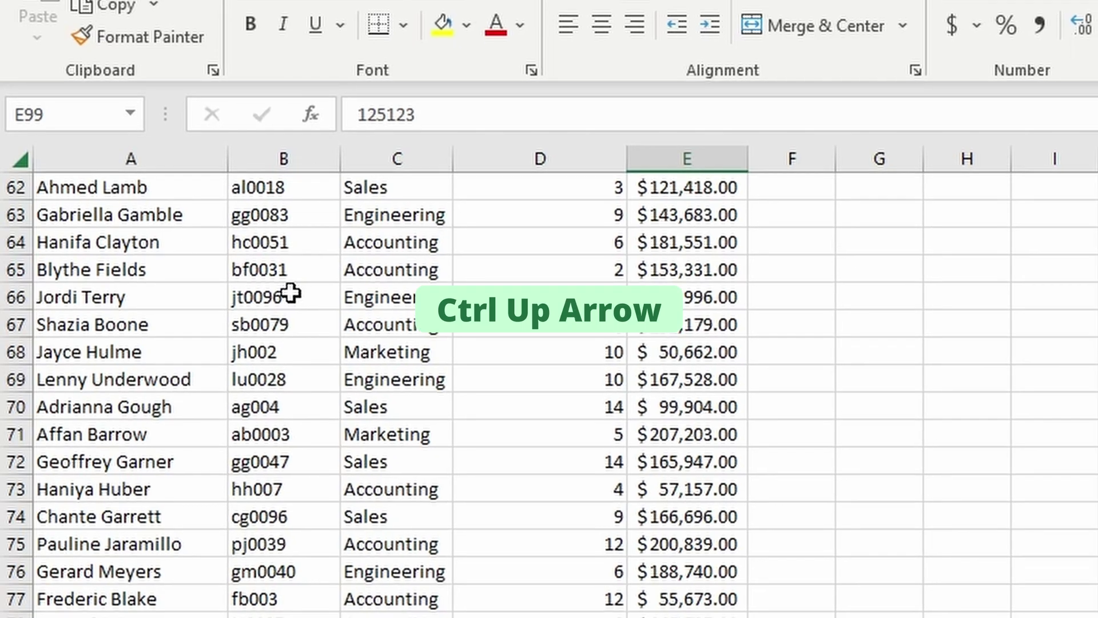
pyautogui.hotkey('ctrl', 'Up')
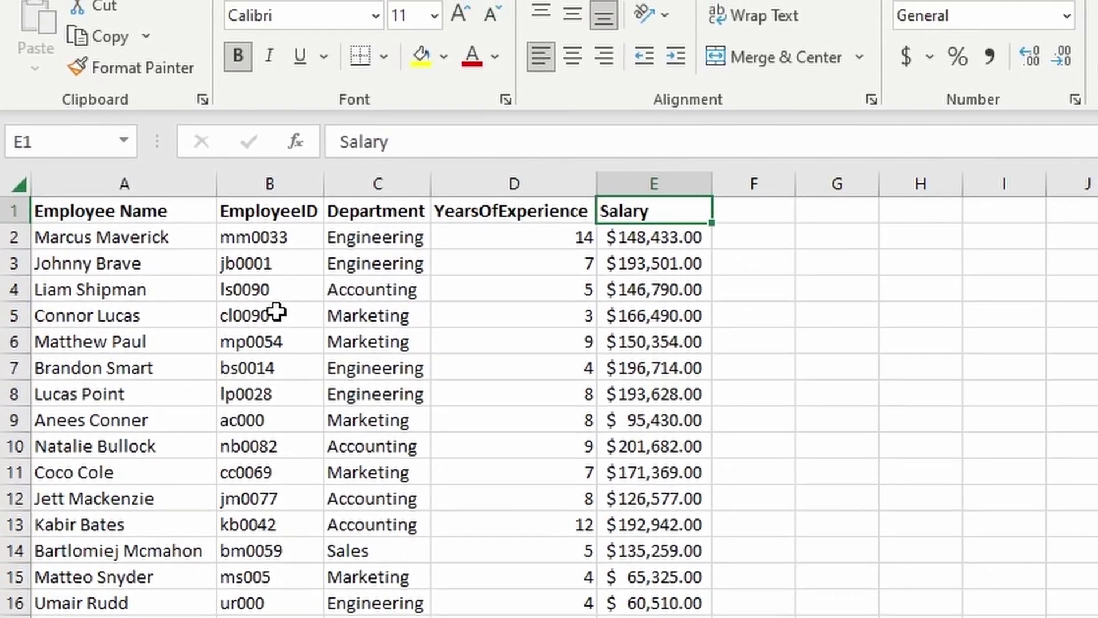
pyautogui.hotkey('ctrl', 'Left')
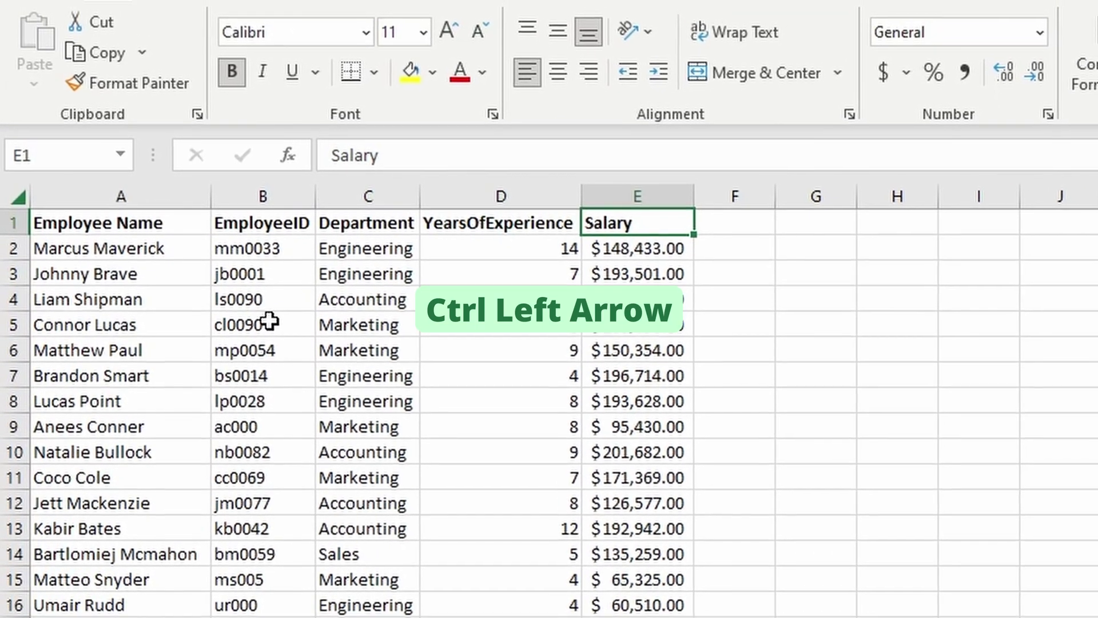
pyautogui.hotkey('ctrl', 'Left')
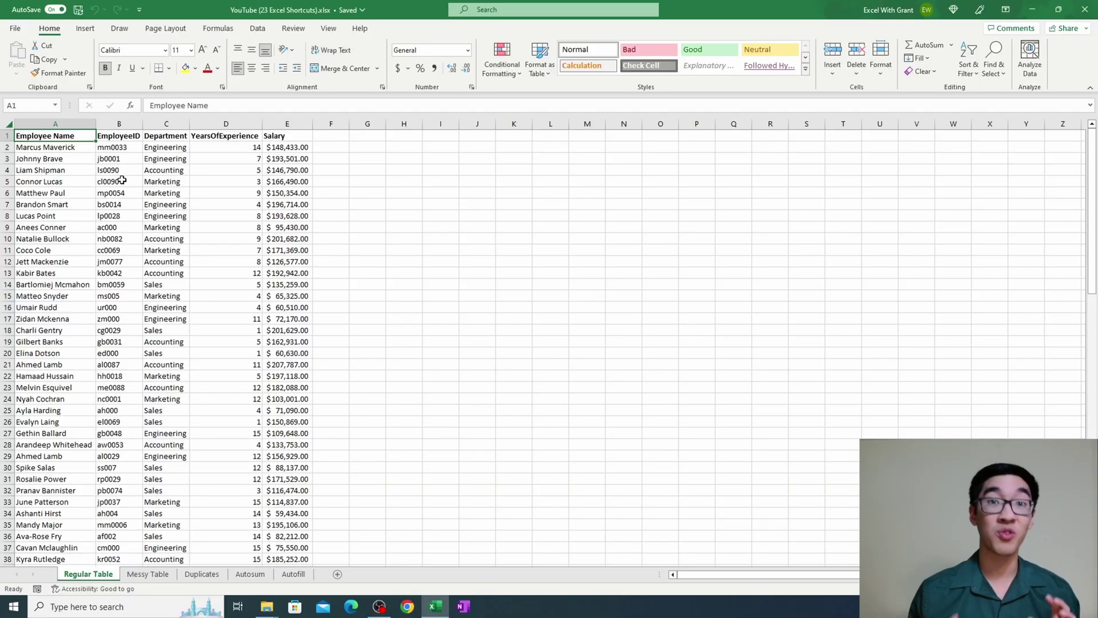
pyautogui.press('Down')
pyautogui.press('Down')
pyautogui.press('Down')
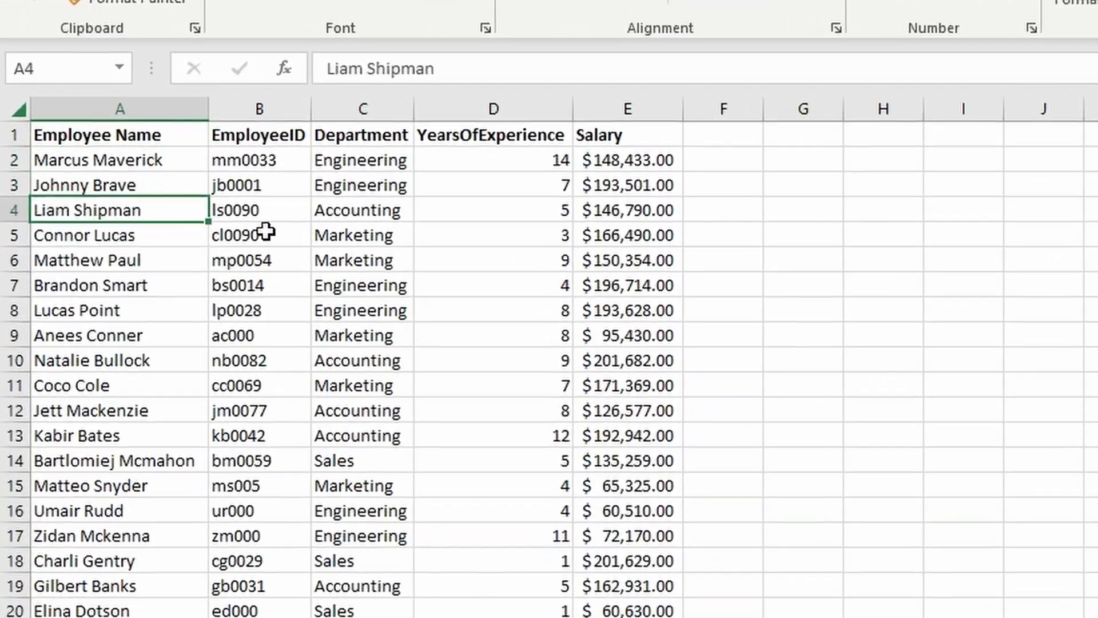
pyautogui.press('Down')
pyautogui.press('Down')
pyautogui.press('Down')
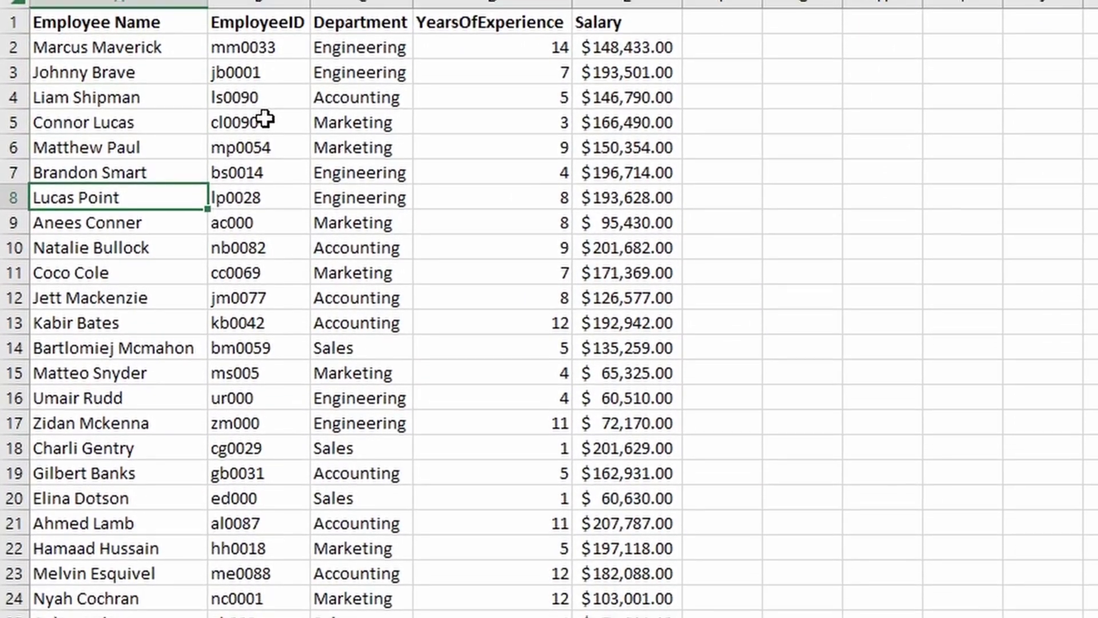
pyautogui.hotkey('ctrl', 'Right')
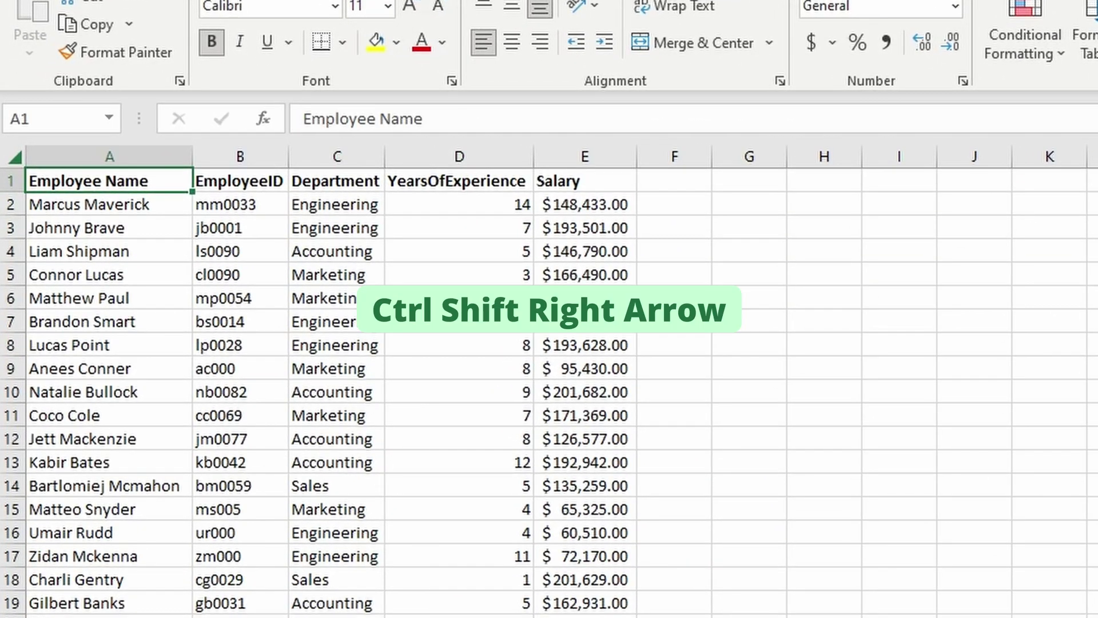
# Select the header row, then the EmployeeID column from B1 down to row 99.
pyautogui.hotkey('ctrl', 'shift', 'Right')
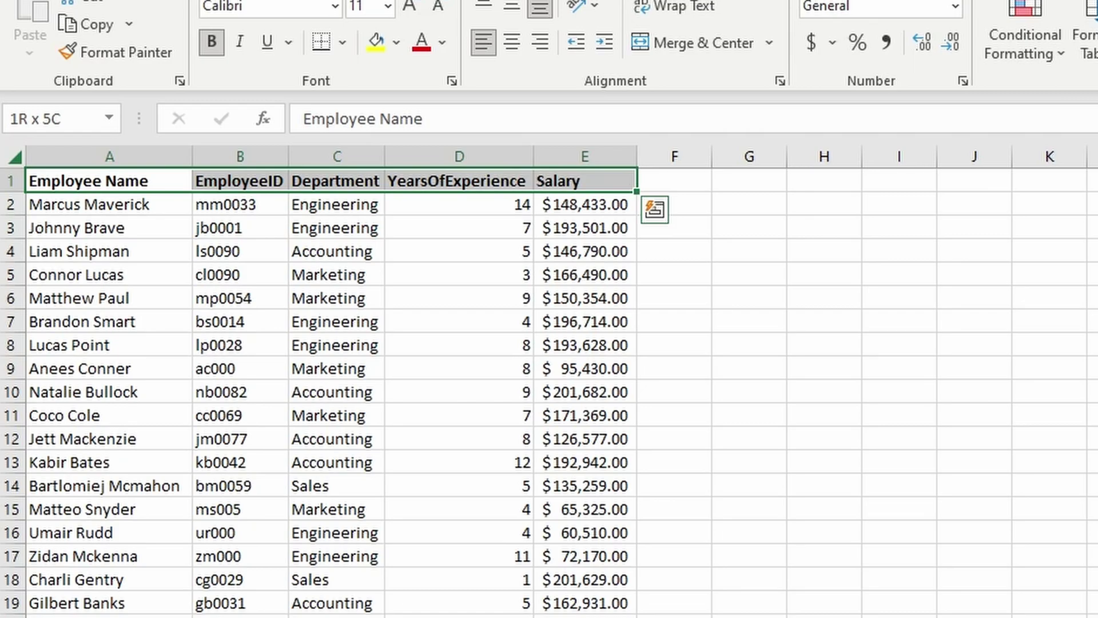
pyautogui.press('Right')
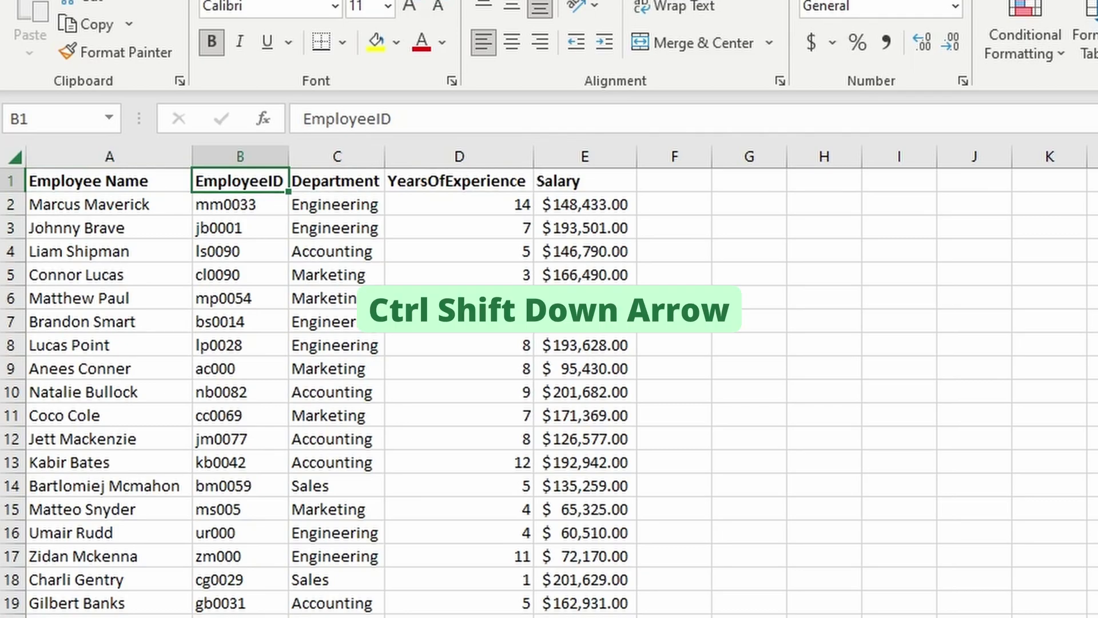
pyautogui.hotkey('ctrl', 'shift', 'Down')
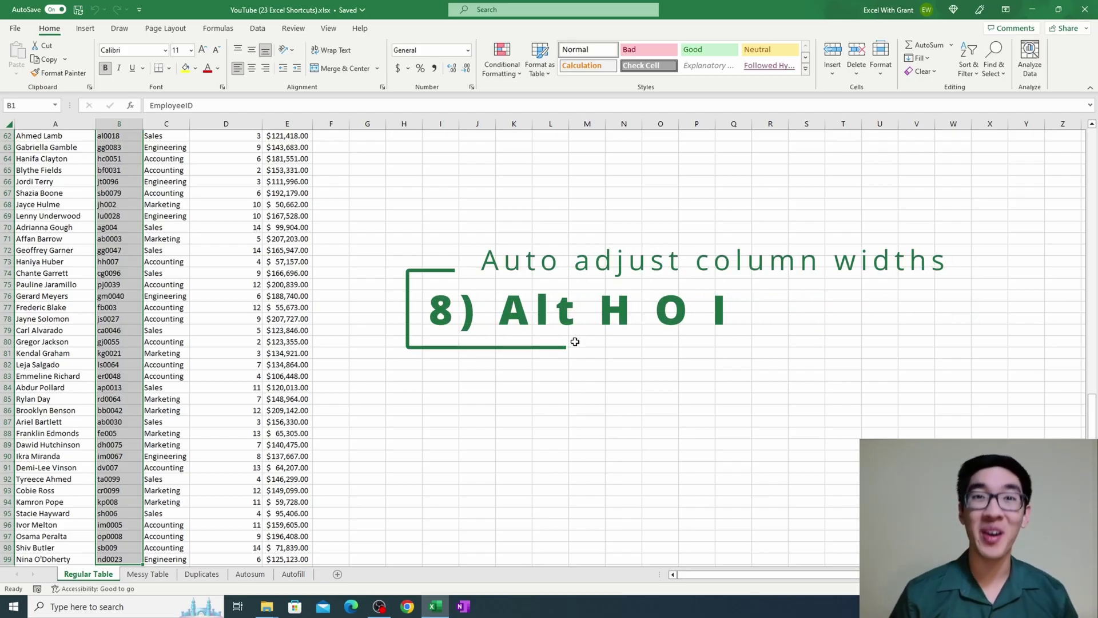
# On the Messy Table sheet, auto-fit every column width to its contents.
pyautogui.click(163, 572)
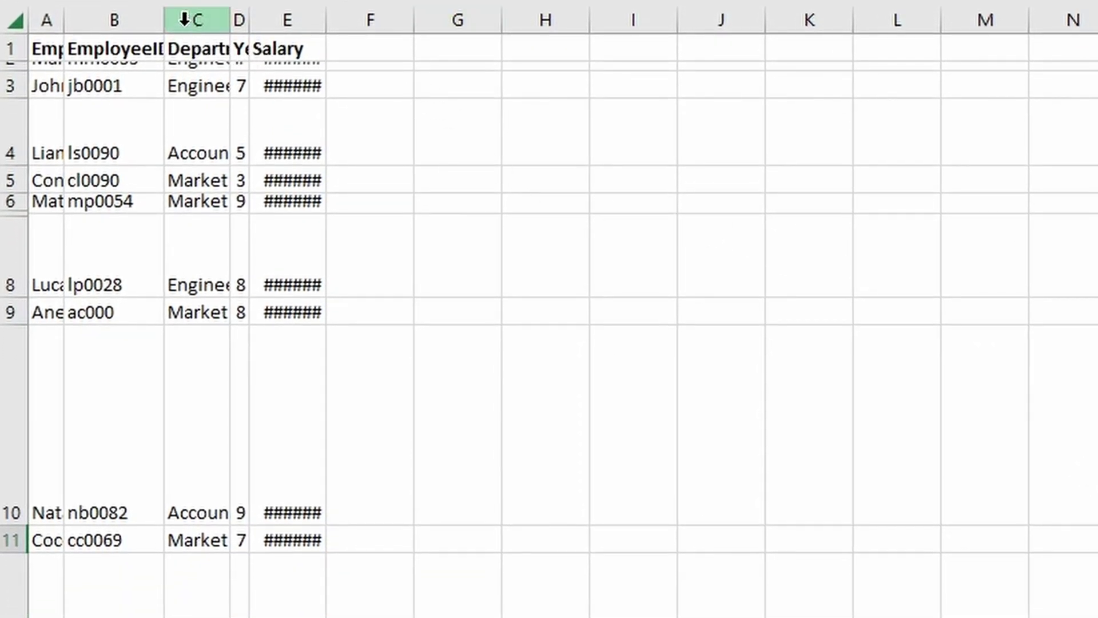
pyautogui.moveTo(164, 22); pyautogui.dragTo(286, 24)
pyautogui.click(247, 350)
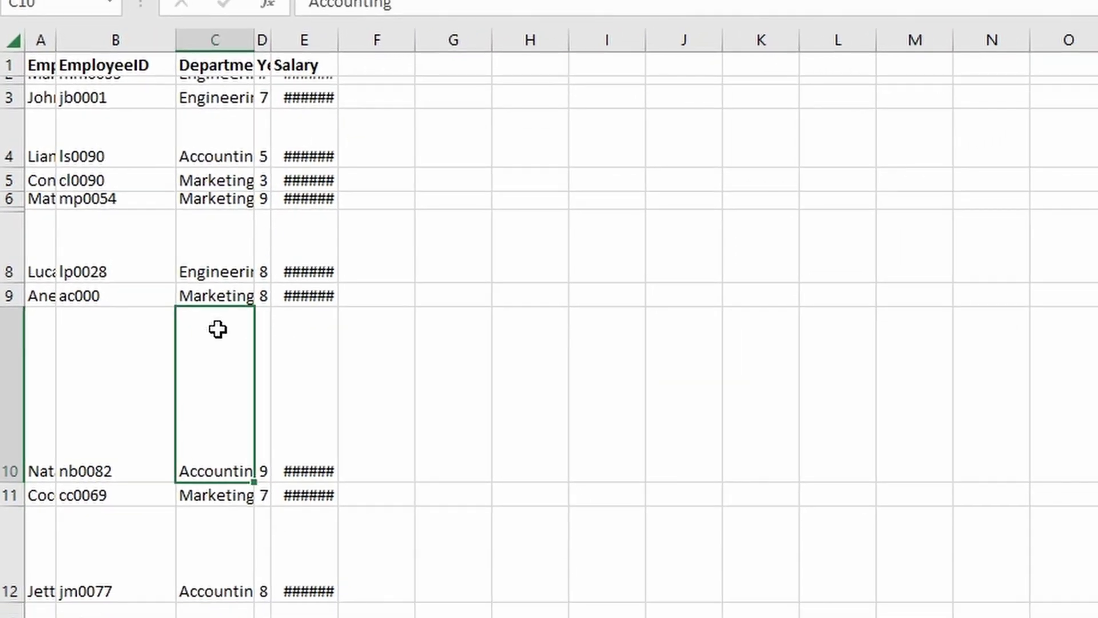
pyautogui.hotkey('ctrl', 'a')
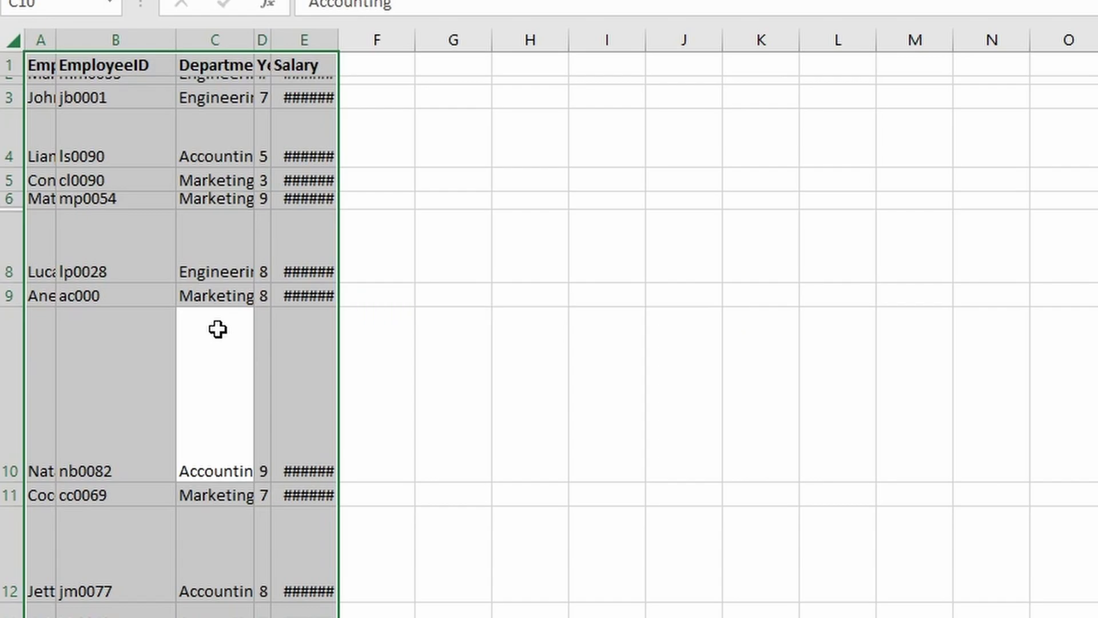
pyautogui.hotkey('alt', 'h')
pyautogui.press('o')
pyautogui.press('i')
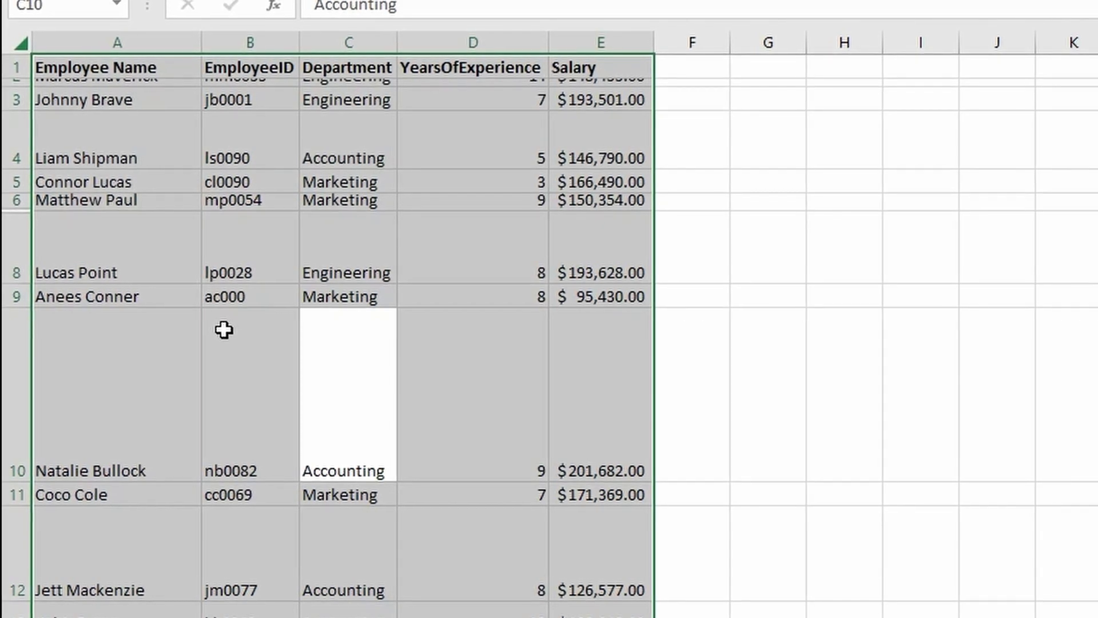
# Shorten the tall rows 4 and 8, then auto-fit every row height.
pyautogui.moveTo(30, 170); pyautogui.dragTo(34, 138)
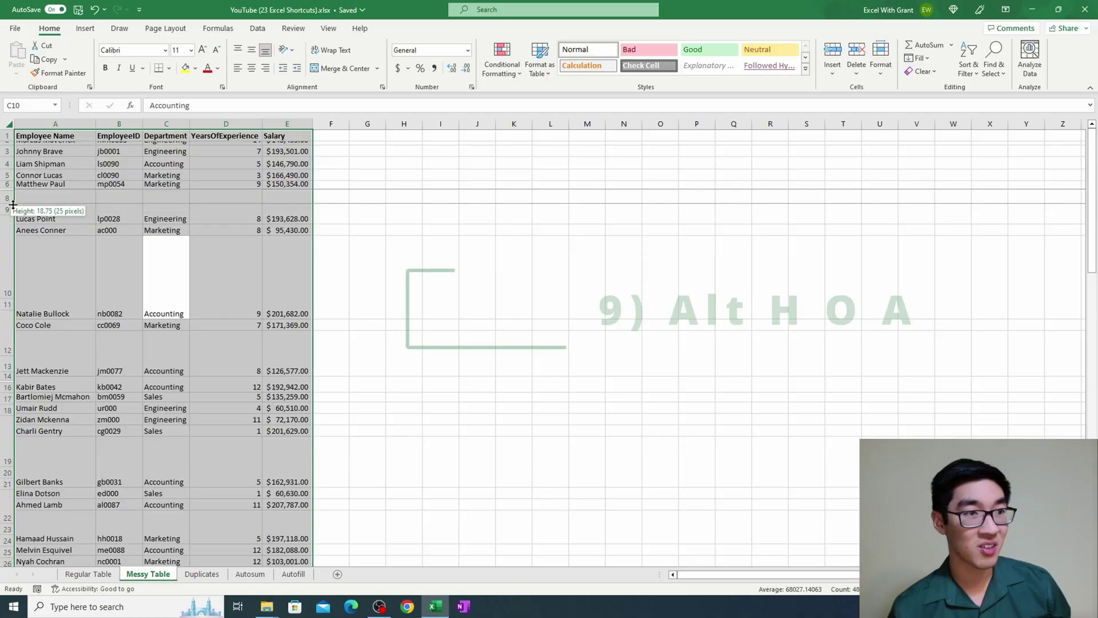
pyautogui.moveTo(25, 250); pyautogui.dragTo(13, 204)
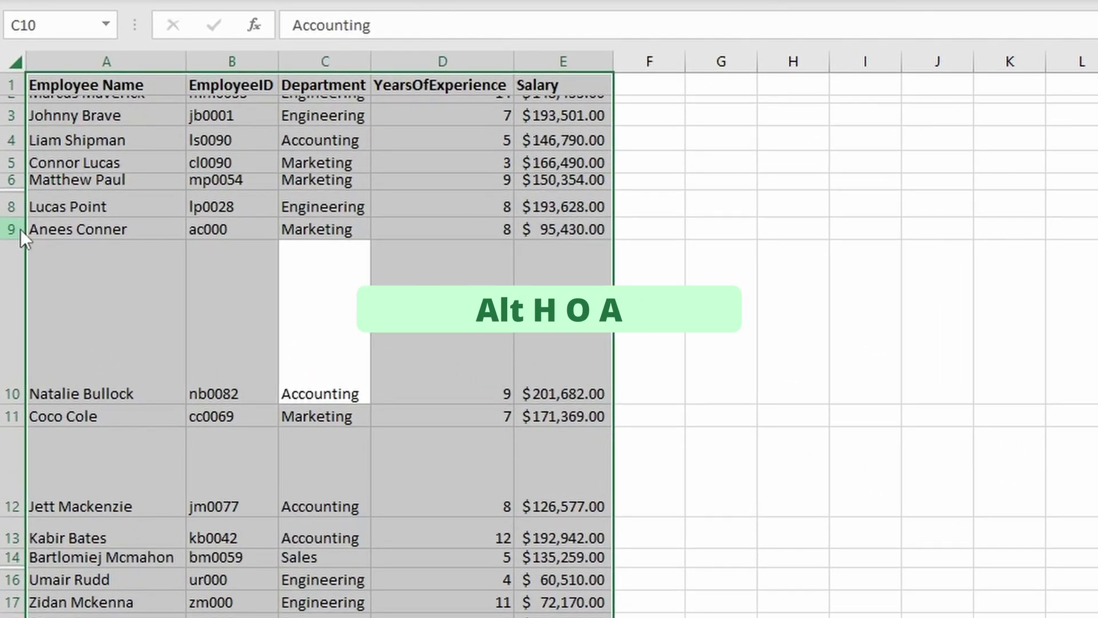
pyautogui.hotkey('alt', 'h')
pyautogui.press('o')
pyautogui.press('a')
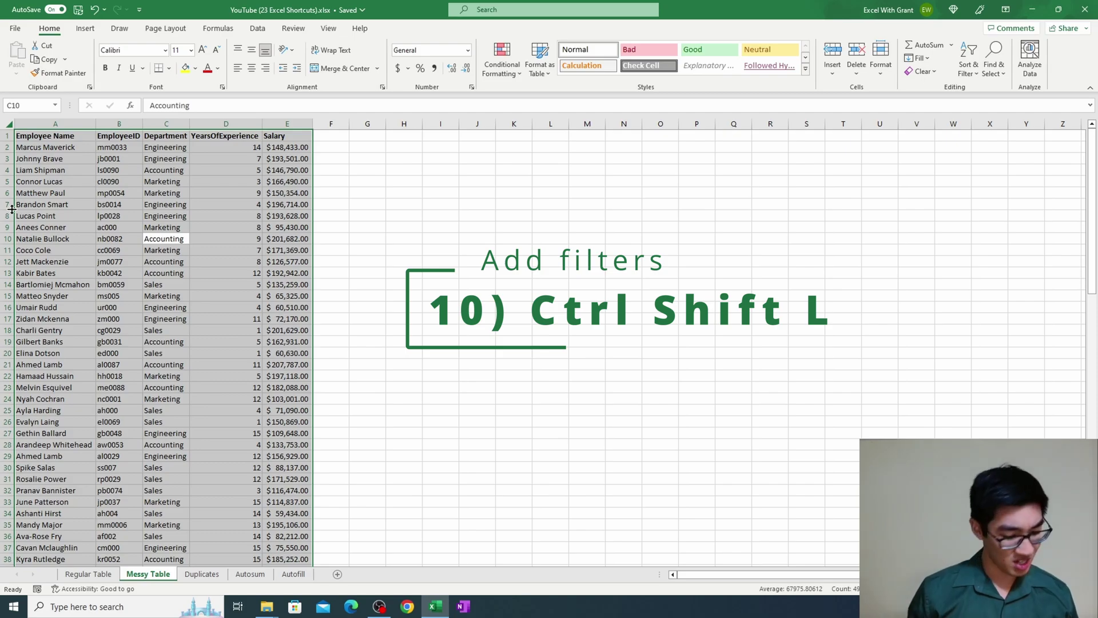
# Add filters to the header row and check the Employee Name filter options.
pyautogui.hotkey('ctrl', 'shift', 'l')
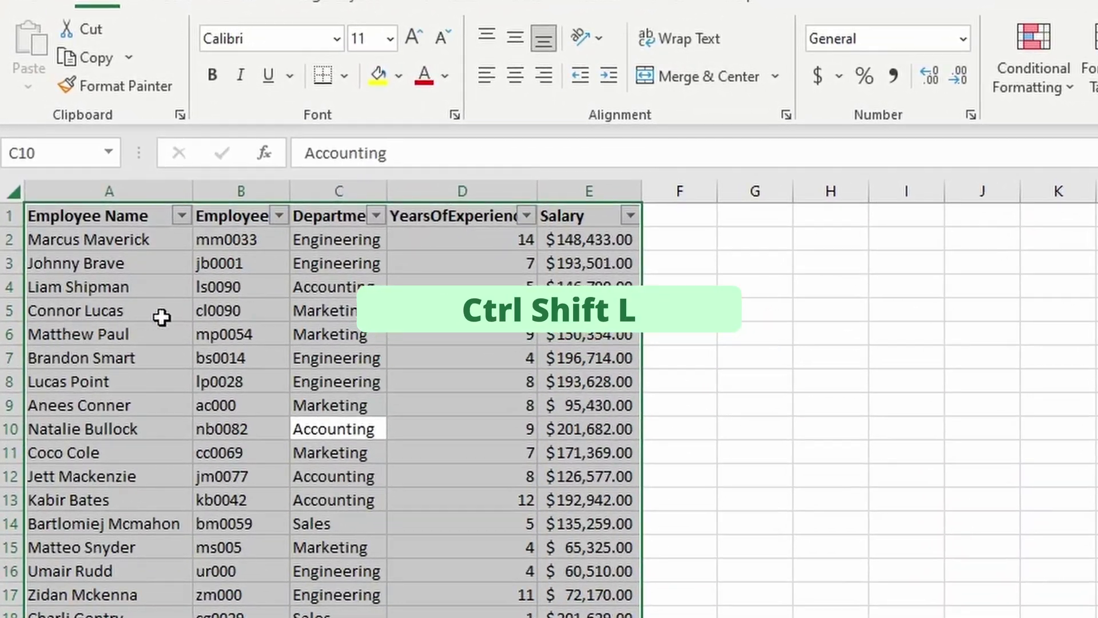
pyautogui.click(113, 229)
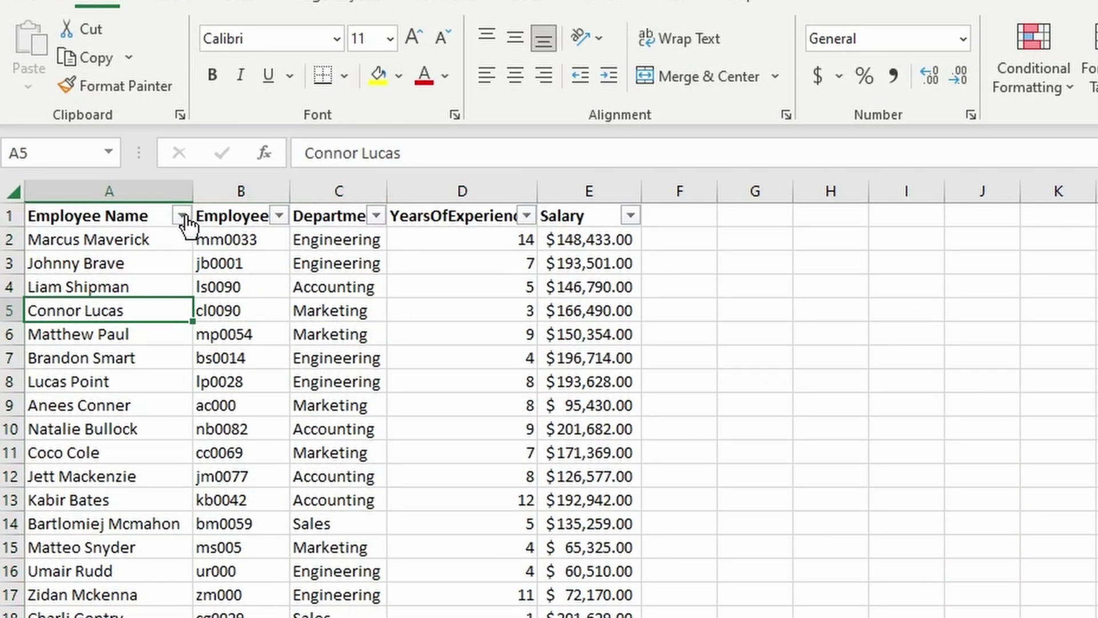
pyautogui.click(181, 215)
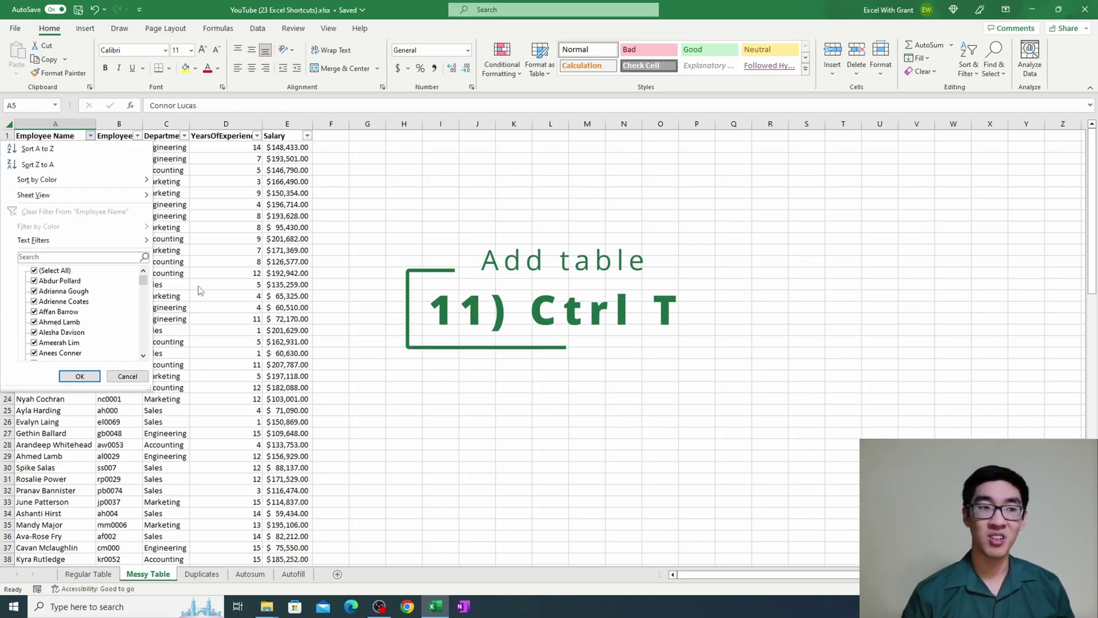
pyautogui.click(199, 286)
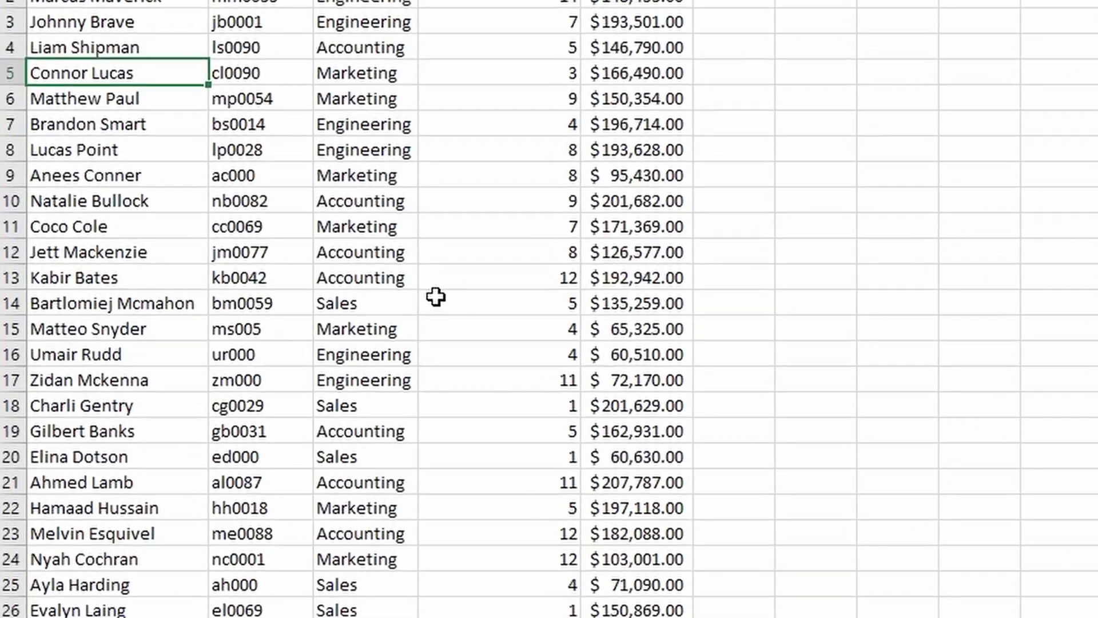
# Convert the employee data into a formatted table with headers using Ctrl+T.
pyautogui.click(198, 284)
pyautogui.hotkey('ctrl', 't')
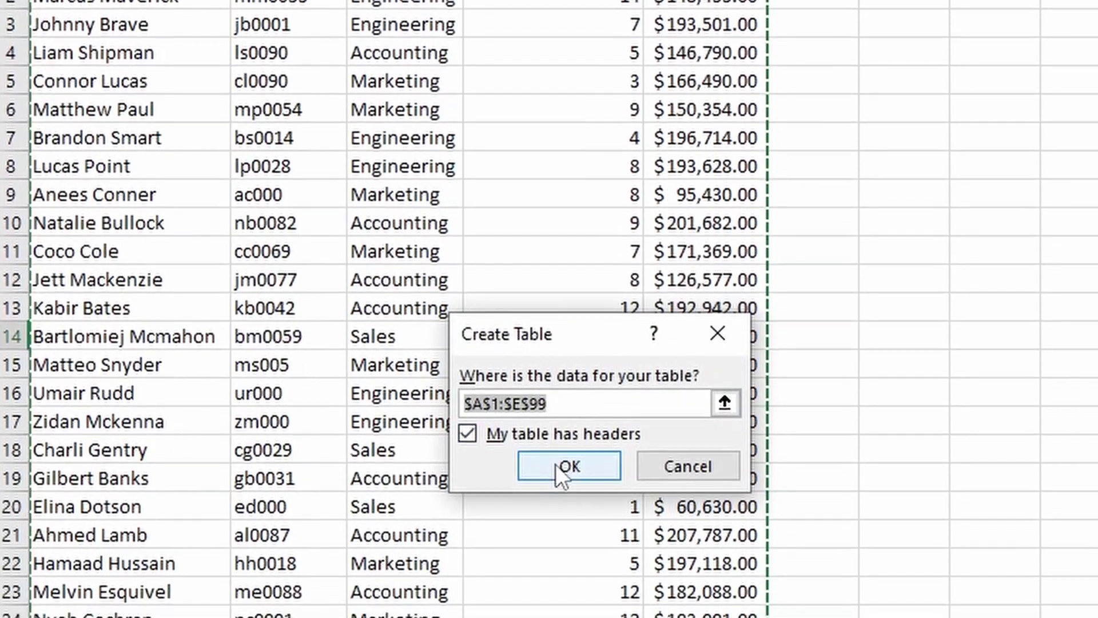
pyautogui.click(554, 465)
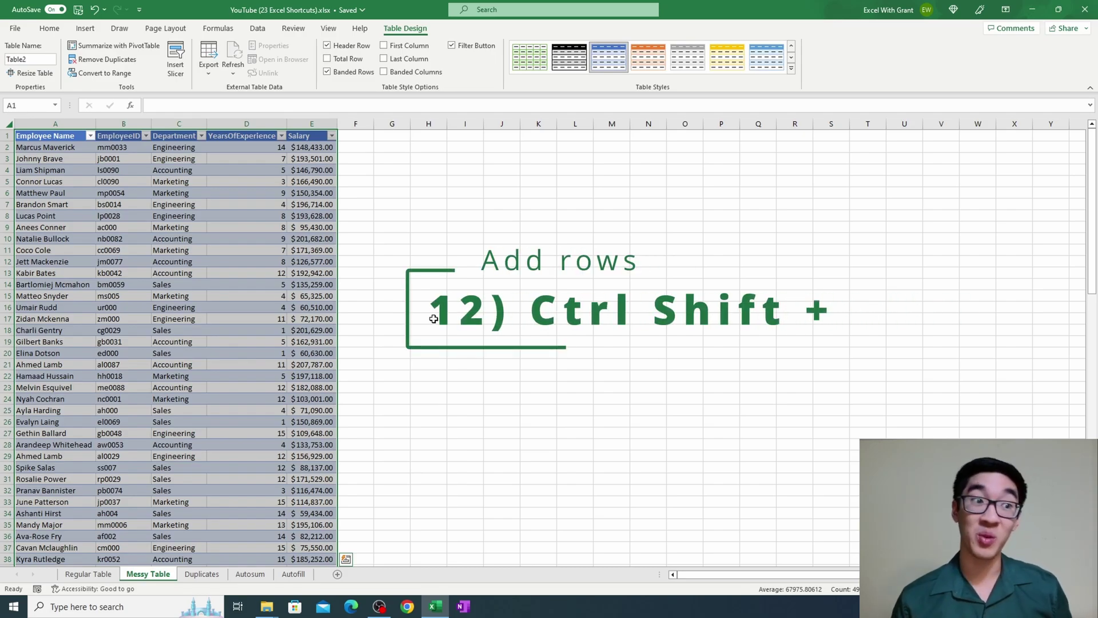
pyautogui.click(8, 227)
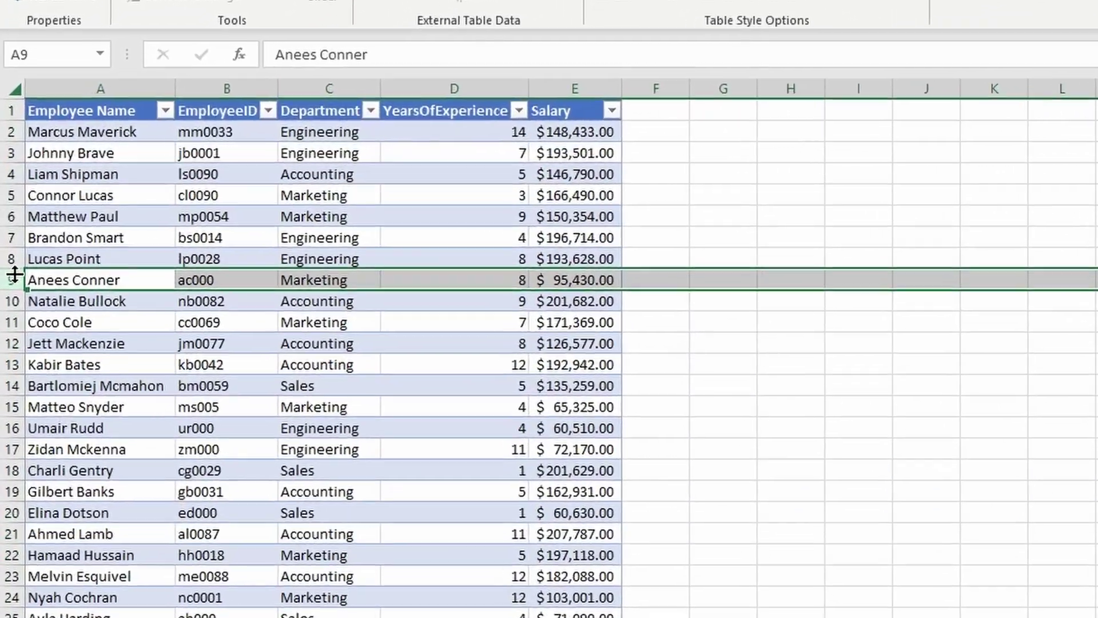
pyautogui.hotkey('ctrl', 'shift', '+')
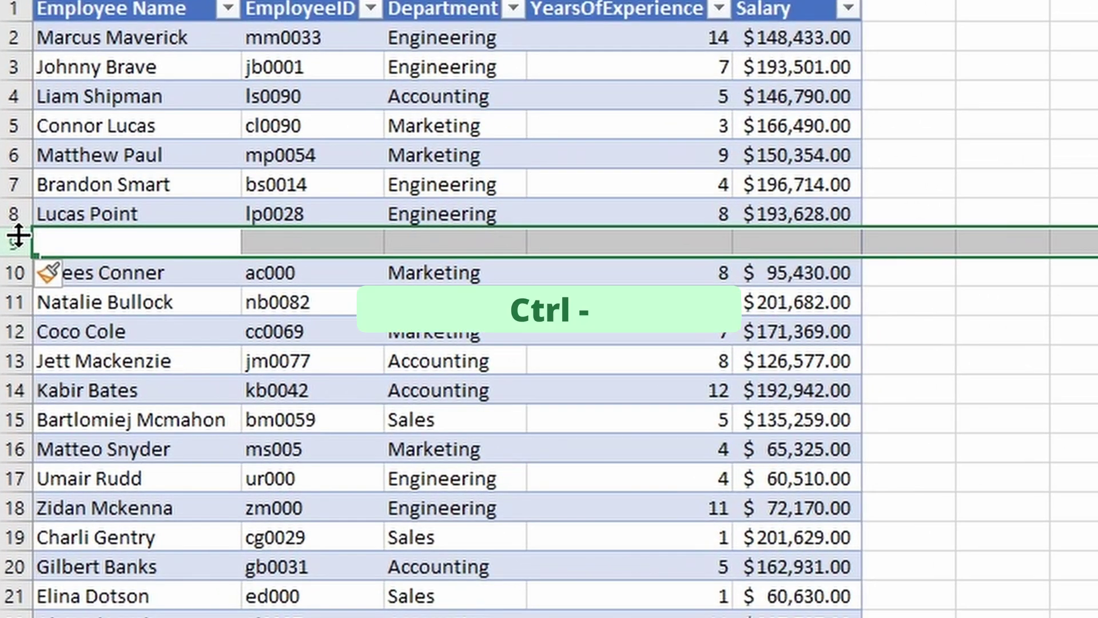
pyautogui.hotkey('ctrl', '-')
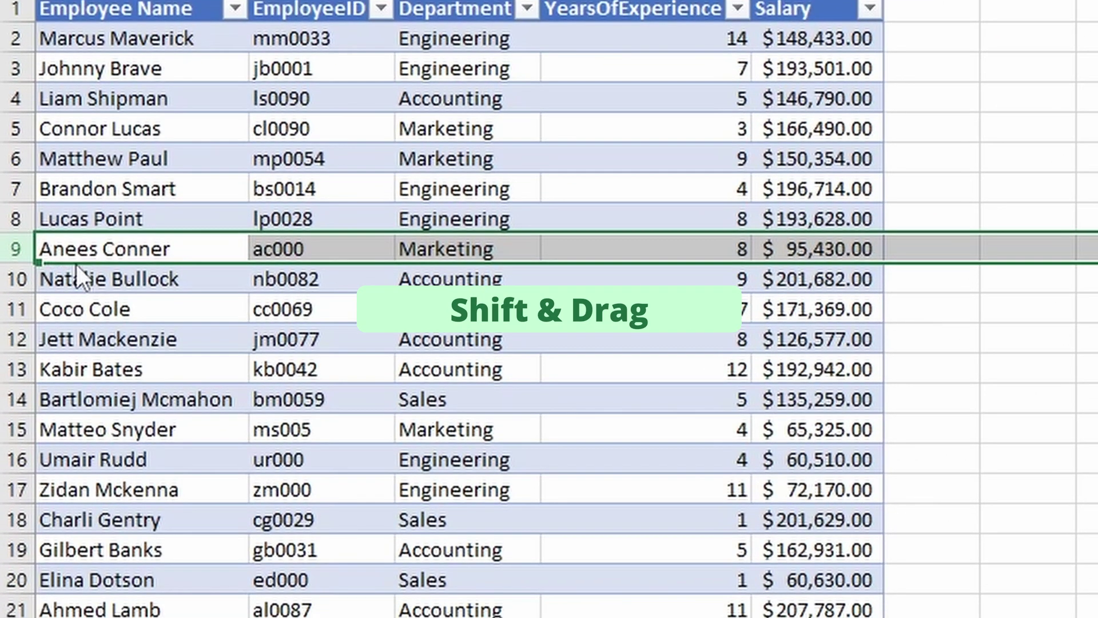
pyautogui.moveTo(76, 266); pyautogui.dragTo(90, 427)
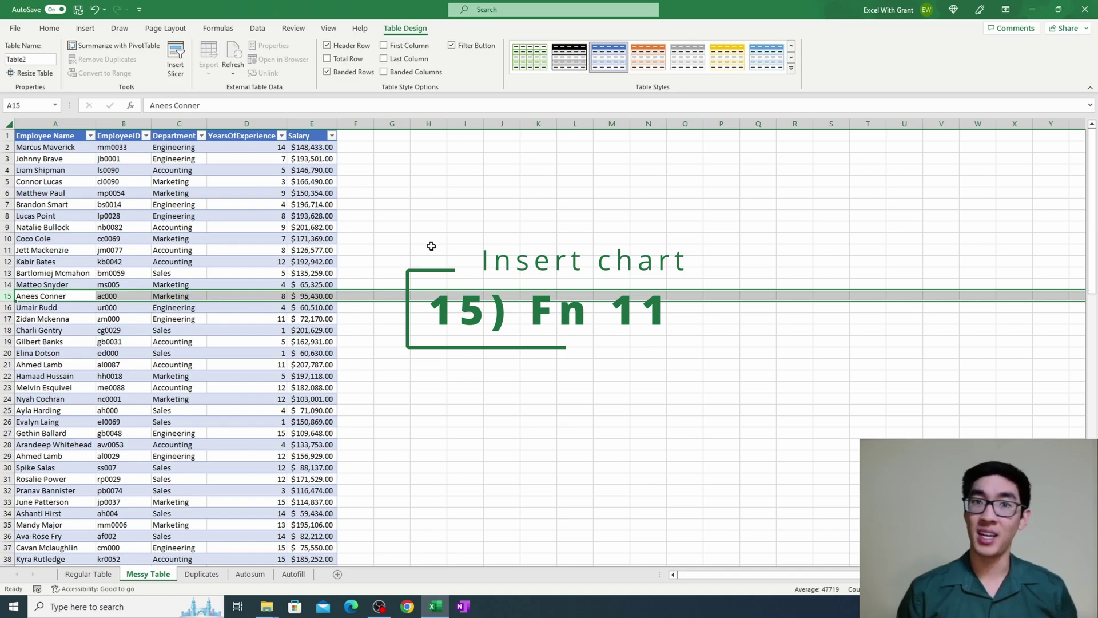
# Create a Chart2 sheet of the employee table with F11, then return to Messy Table.
pyautogui.click(272, 265)
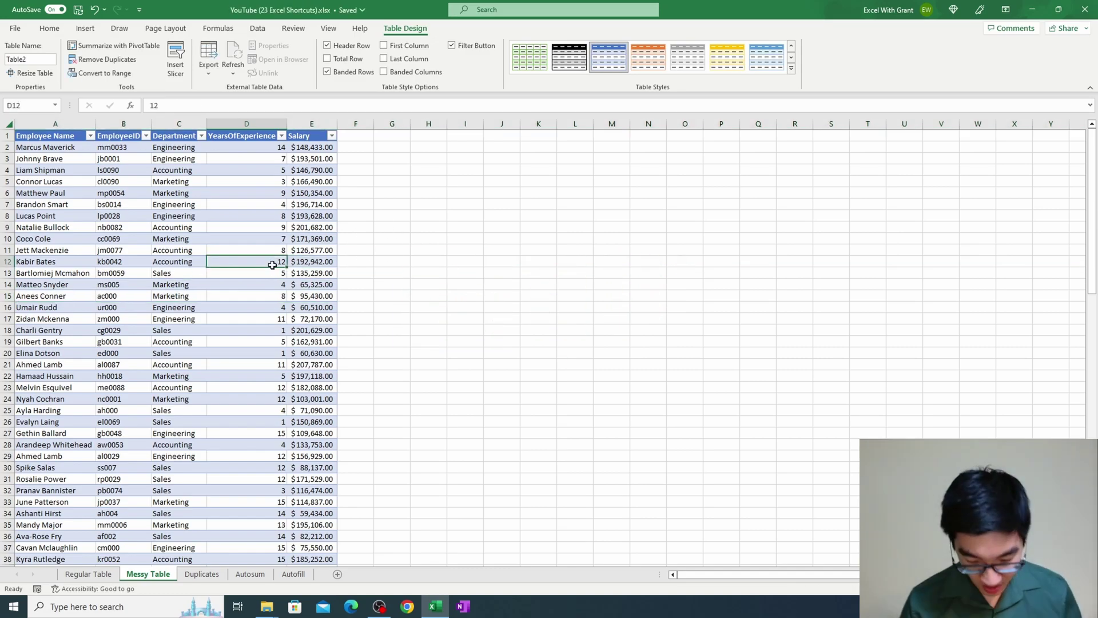
pyautogui.press('F11')
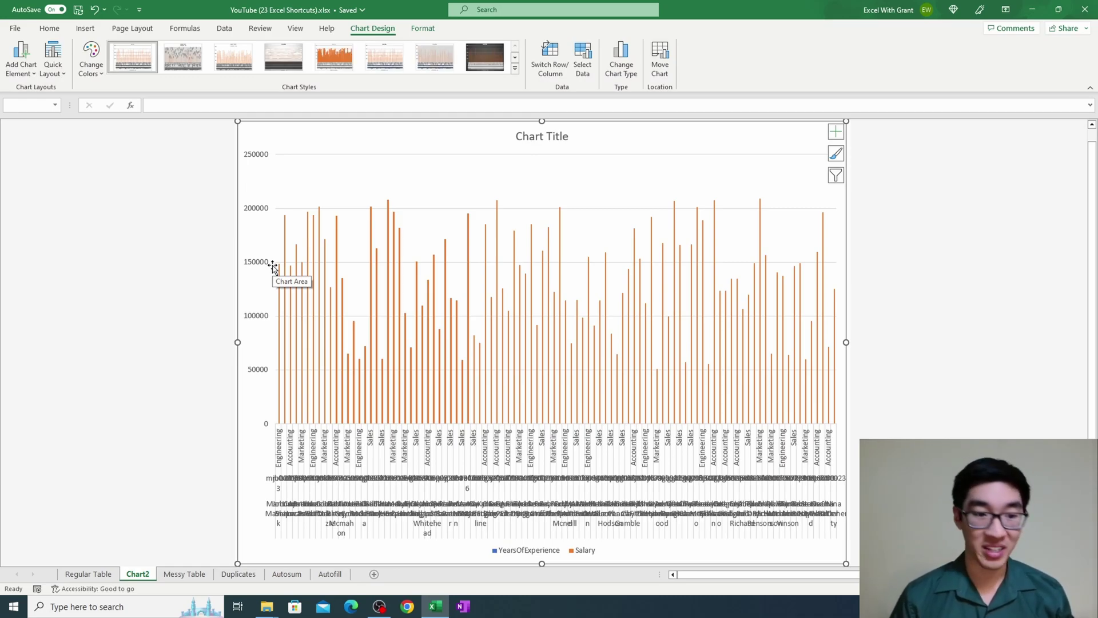
pyautogui.click(187, 574)
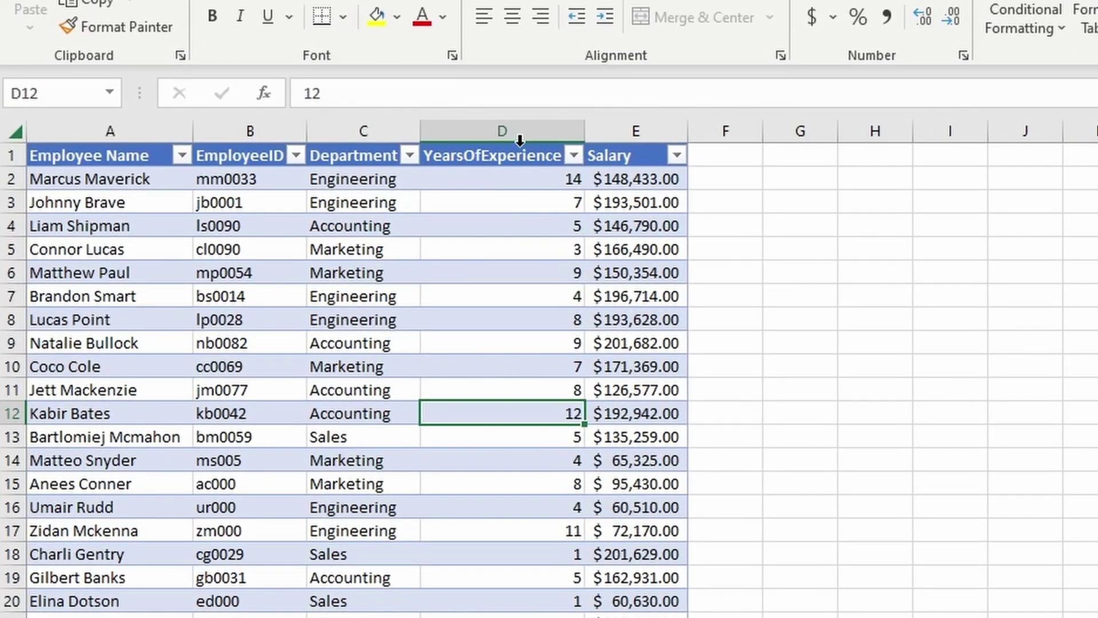
# Hide the YearsOfExperience column, then the EmployeeID and Department columns, with Ctrl+0.
pyautogui.click(256, 124)
pyautogui.hotkey('ctrl', '0')
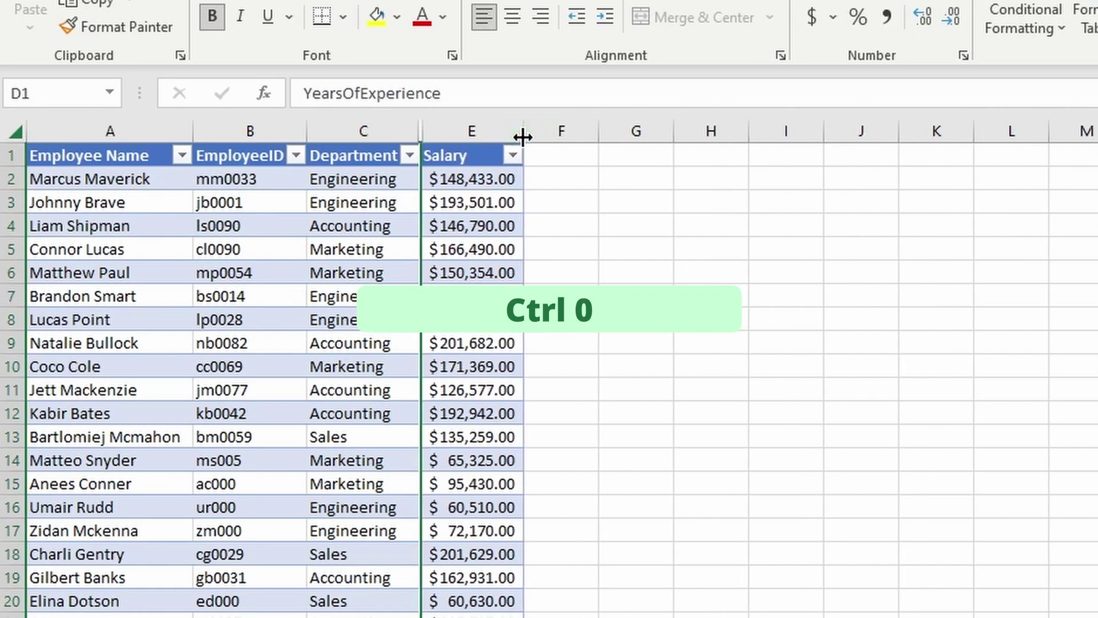
pyautogui.click(876, 577)
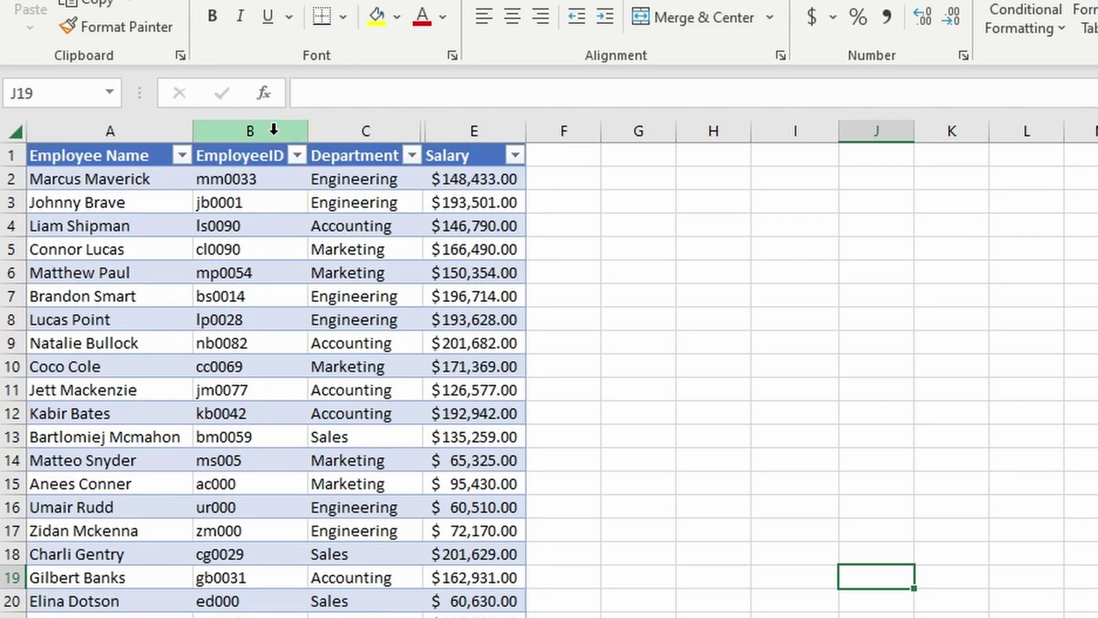
pyautogui.moveTo(275, 130); pyautogui.dragTo(346, 132)
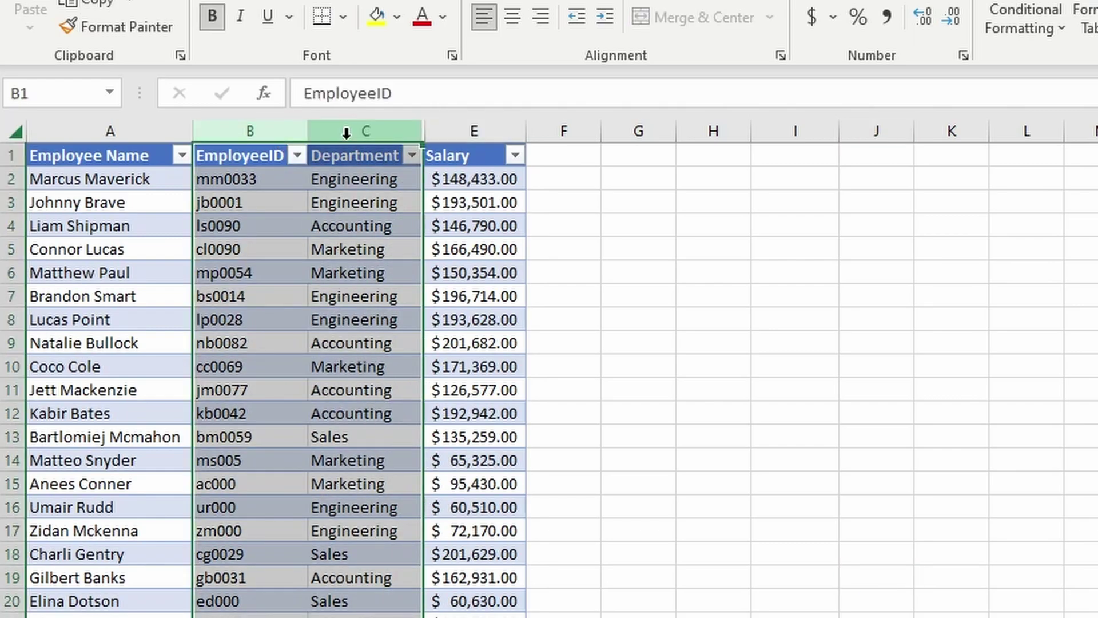
pyautogui.hotkey('ctrl', '0')
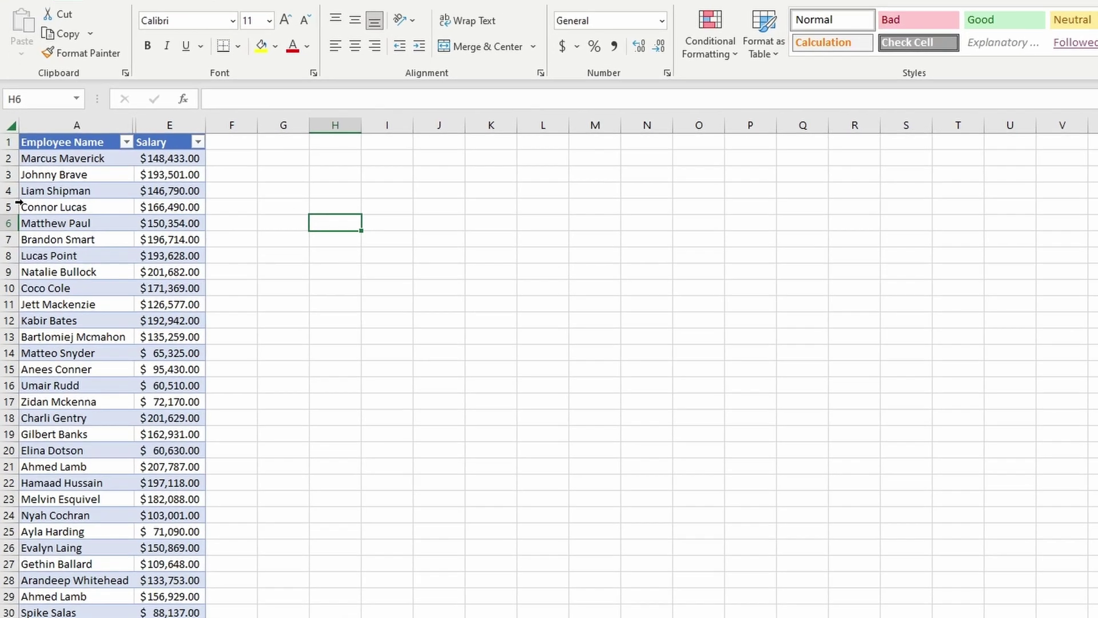
pyautogui.click(7, 181)
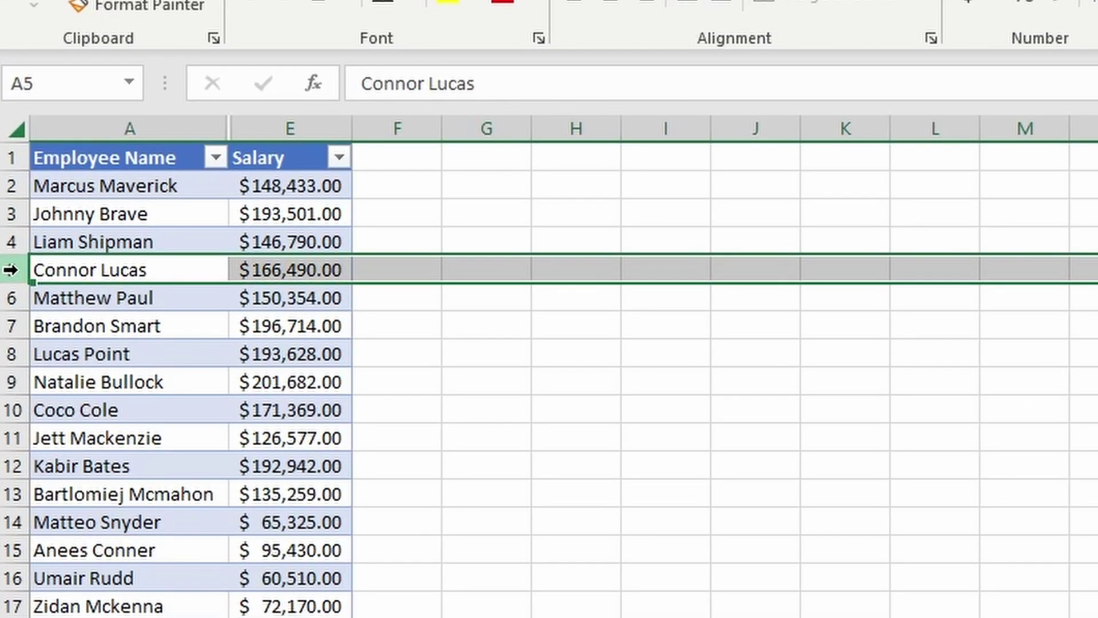
pyautogui.hotkey('ctrl', '9')
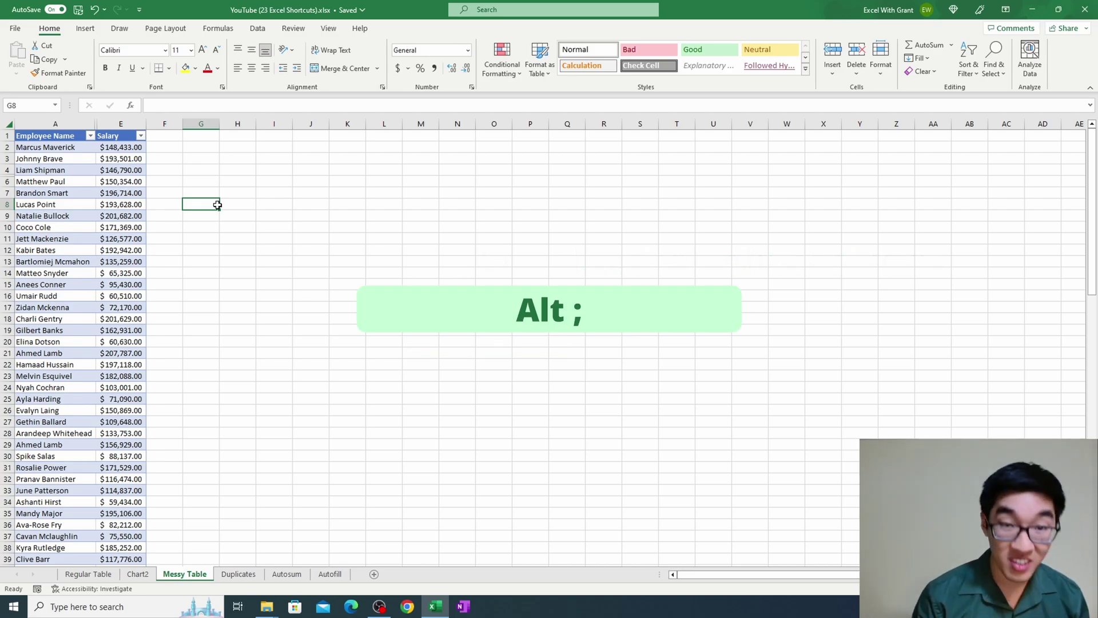
pyautogui.hotkey('ctrl', 'a')
pyautogui.hotkey('alt', ';')
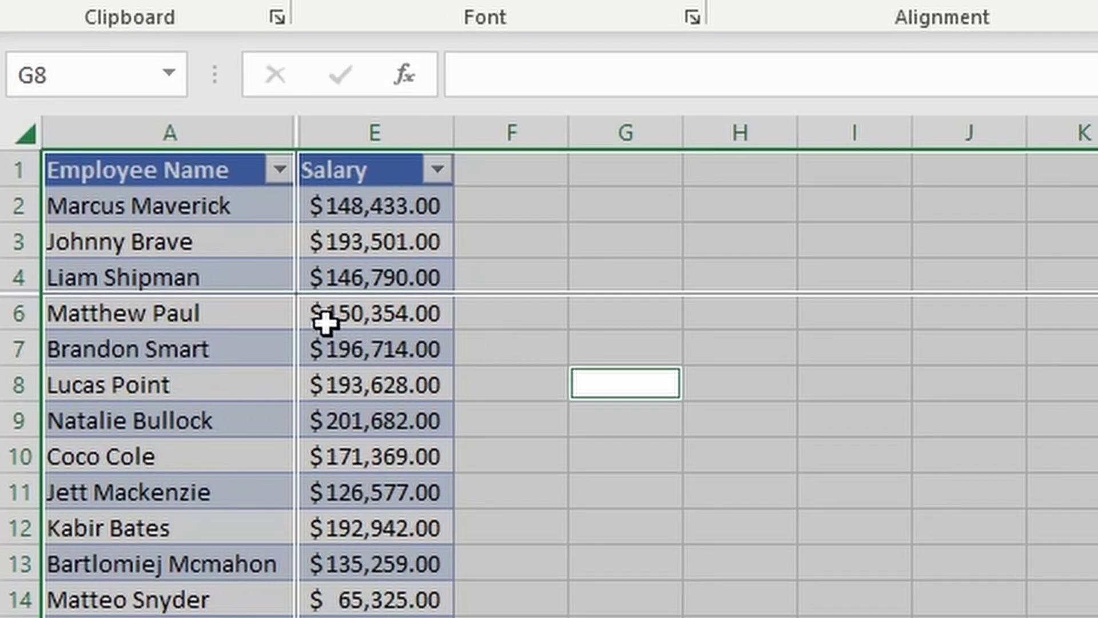
pyautogui.doubleClick(298, 136)
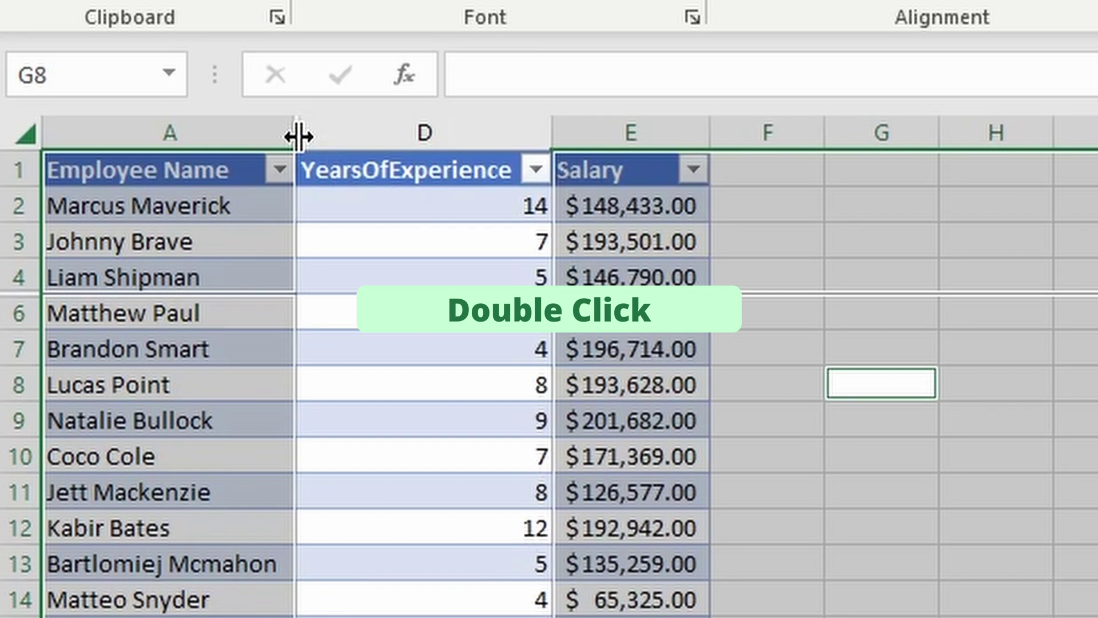
pyautogui.doubleClick(23, 294)
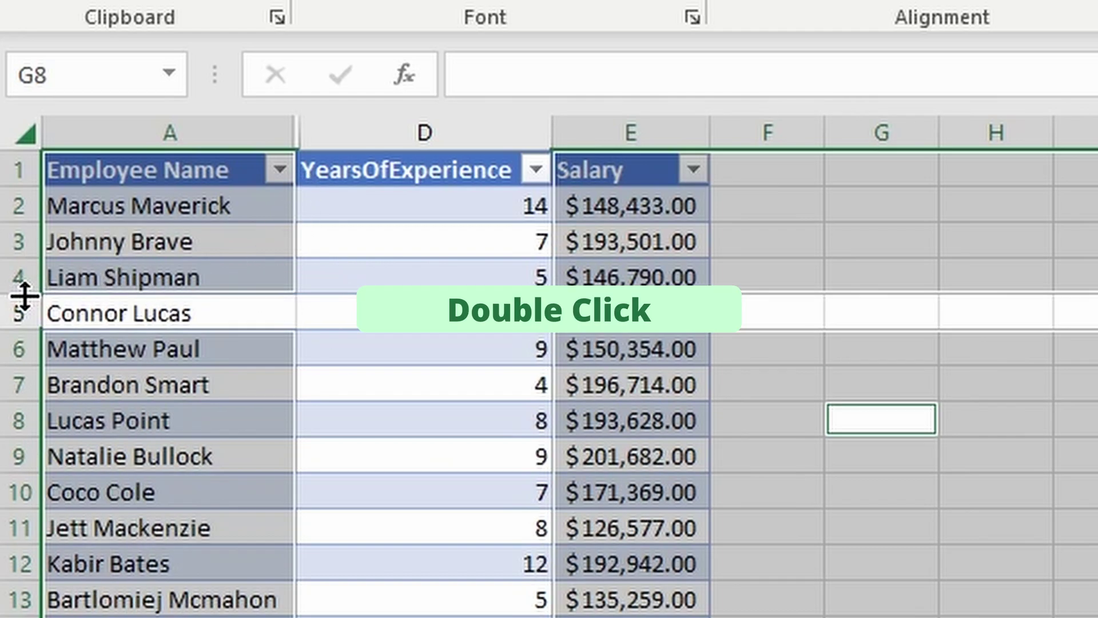
pyautogui.doubleClick(295, 134)
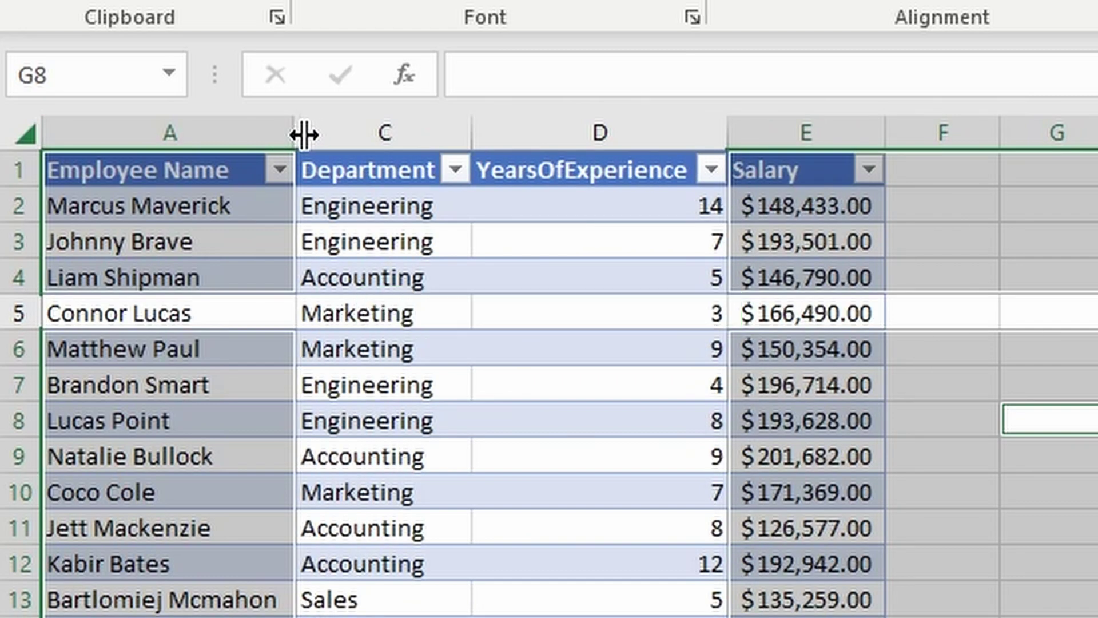
pyautogui.doubleClick(303, 133)
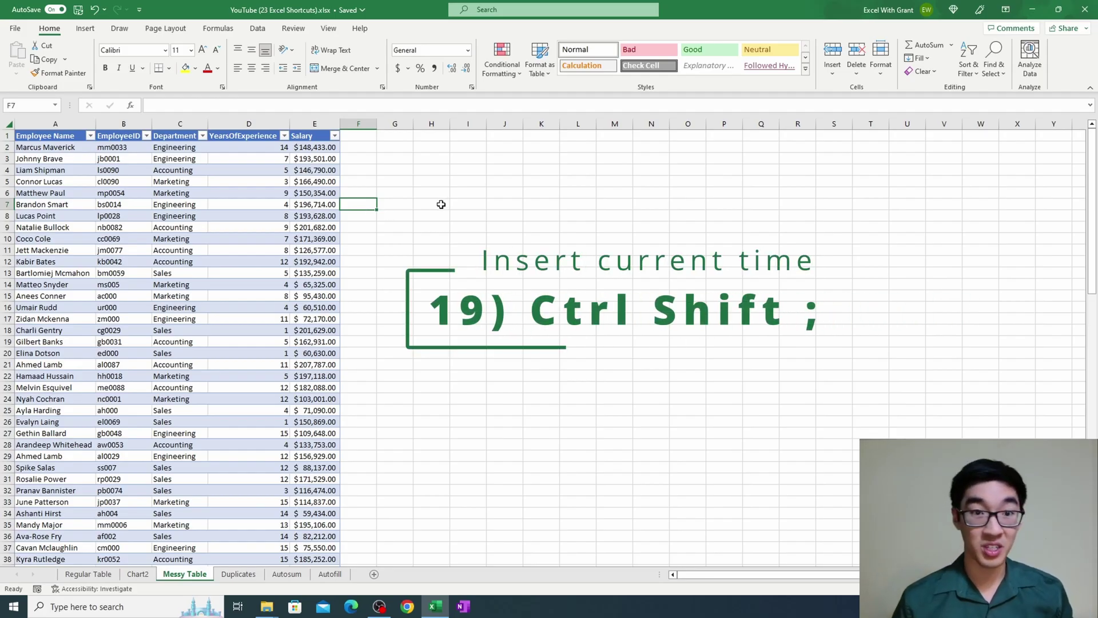
# Stamp the current time 8:47 AM in I7 and today's date 12/30/2022 in I8.
pyautogui.click(464, 203)
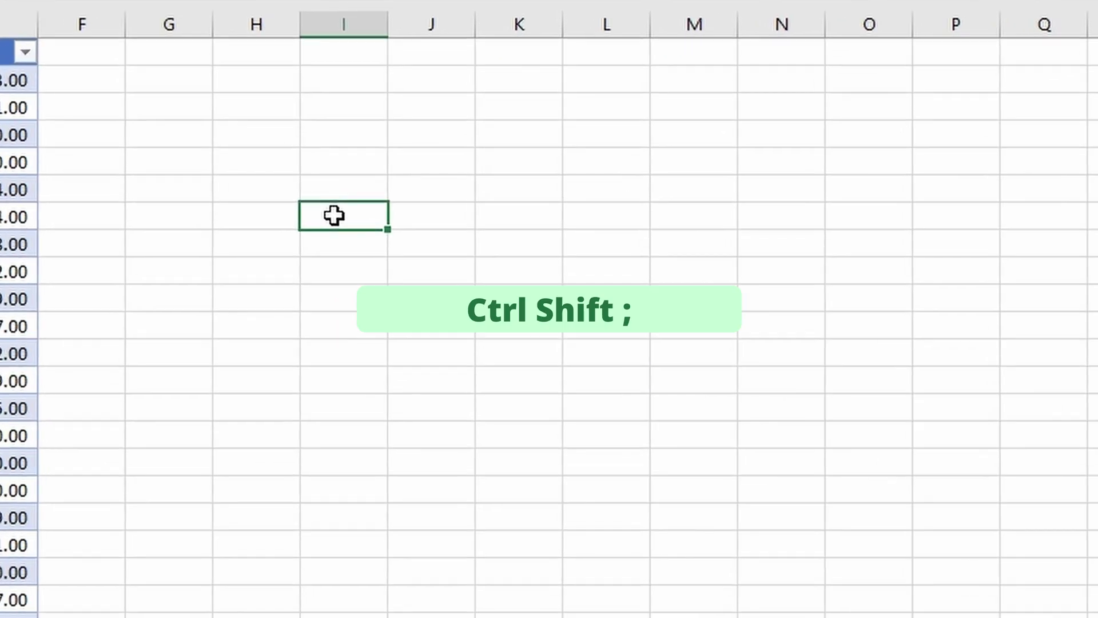
pyautogui.hotkey('ctrl', 'shift', ';')
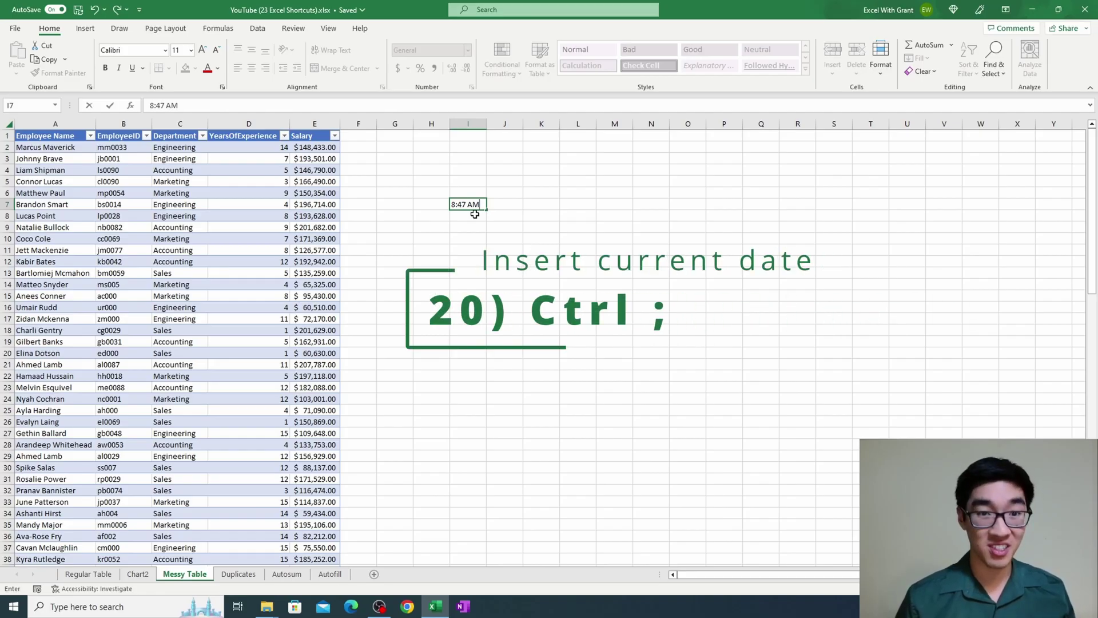
pyautogui.press('Return')
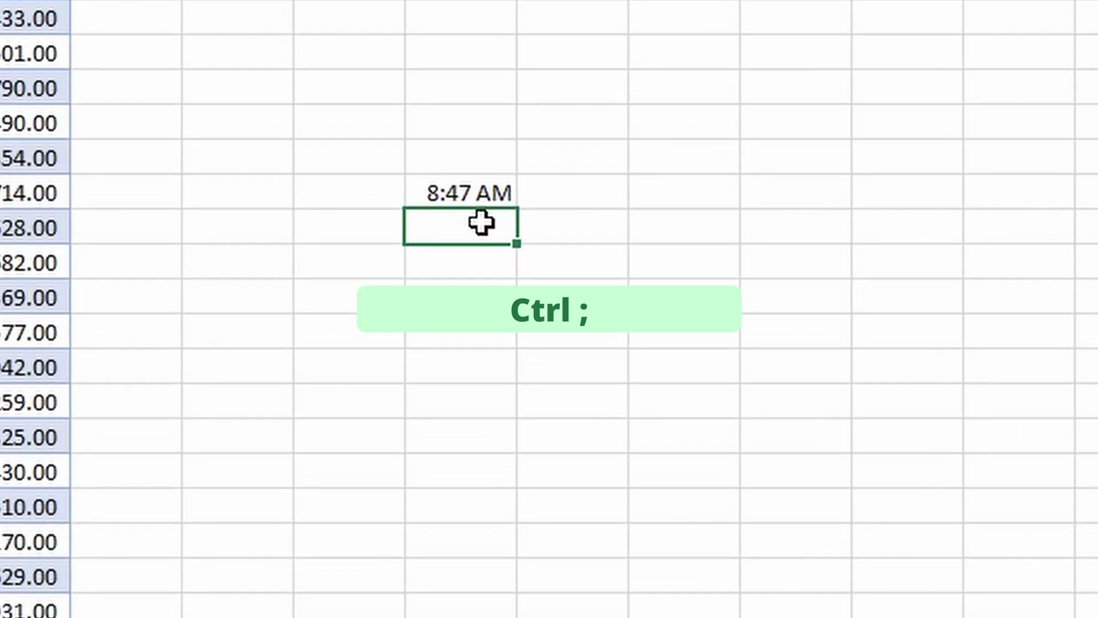
pyautogui.hotkey('ctrl', ';')
pyautogui.press('Return')
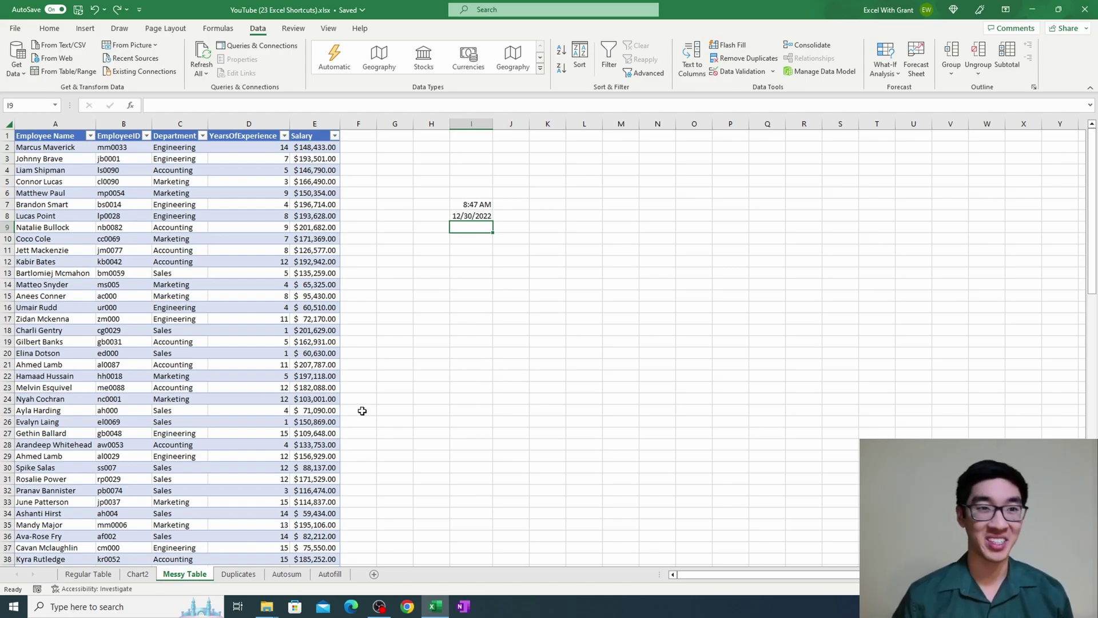
pyautogui.click(232, 577)
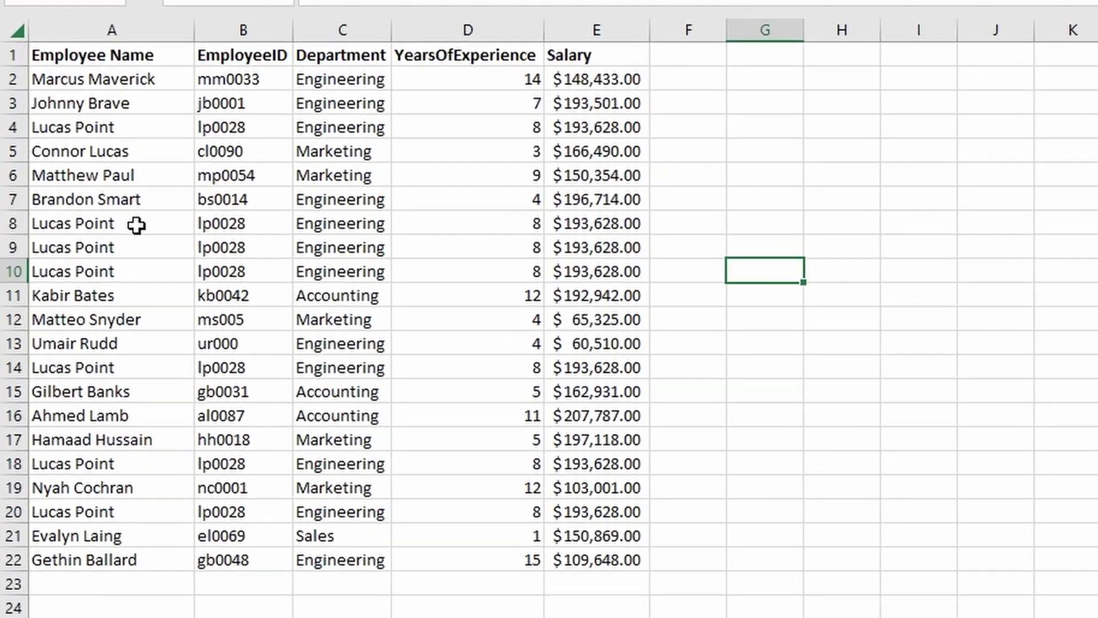
pyautogui.moveTo(60, 216); pyautogui.dragTo(255, 218)
pyautogui.moveTo(601, 228); pyautogui.dragTo(658, 227)
pyautogui.moveTo(115, 251); pyautogui.dragTo(638, 254)
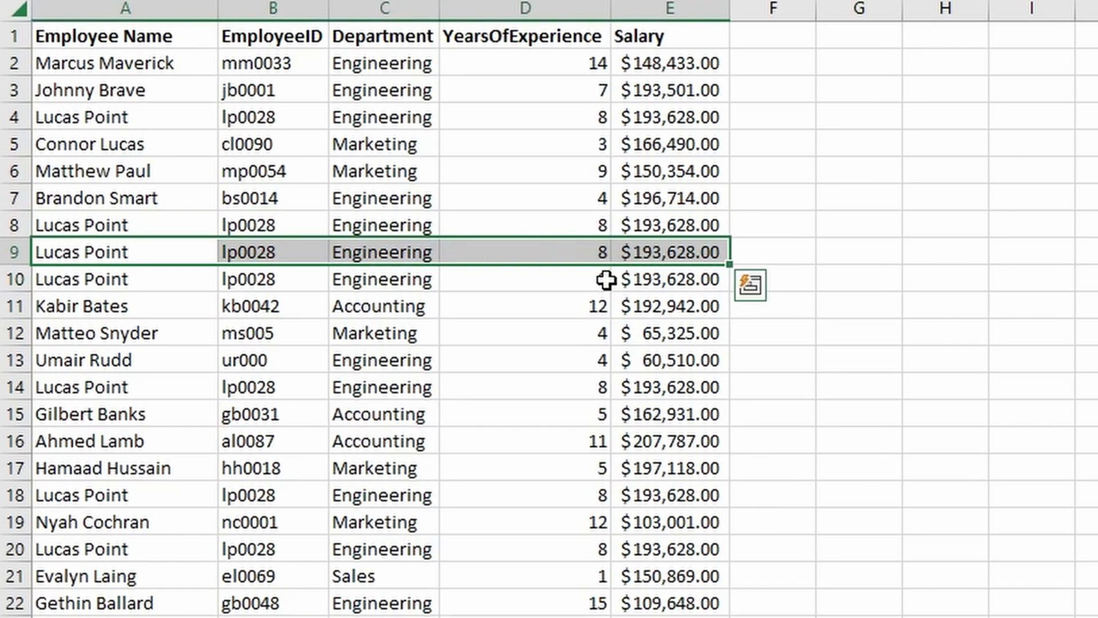
# Remove duplicate rows across all columns, leaving 15 unique employees.
pyautogui.click(516, 193)
pyautogui.hotkey('alt', 'a')
pyautogui.press('m')
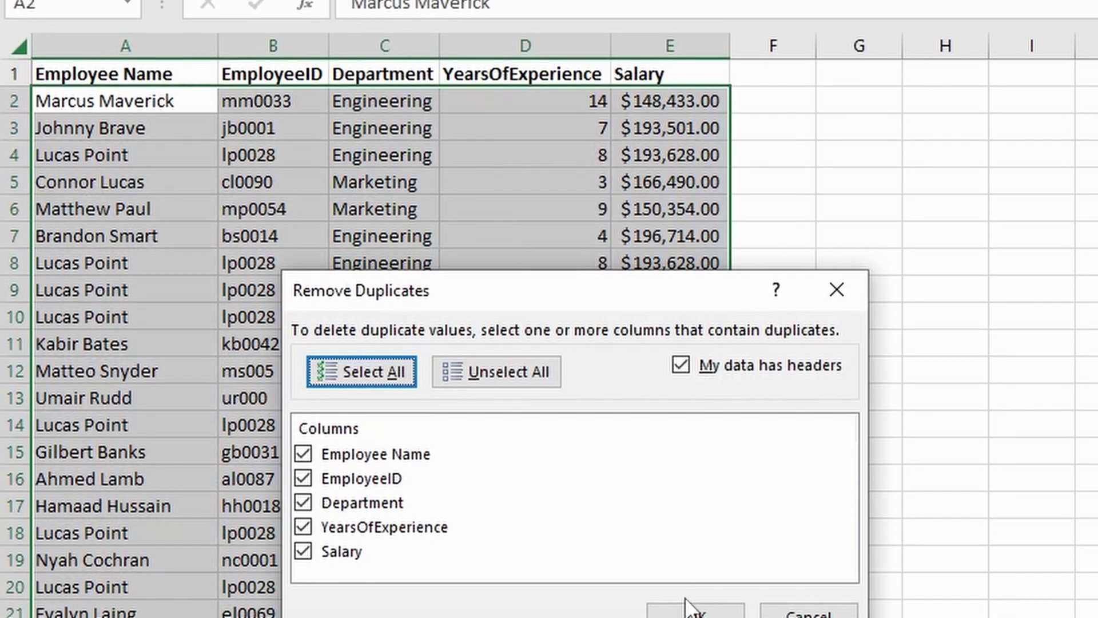
pyautogui.click(692, 607)
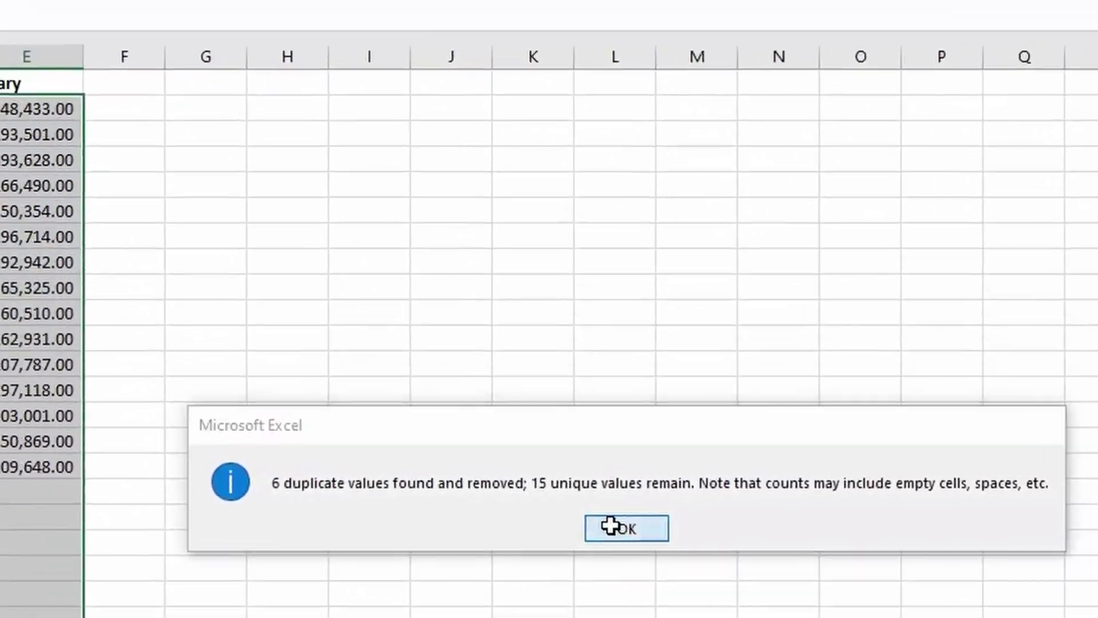
pyautogui.click(612, 527)
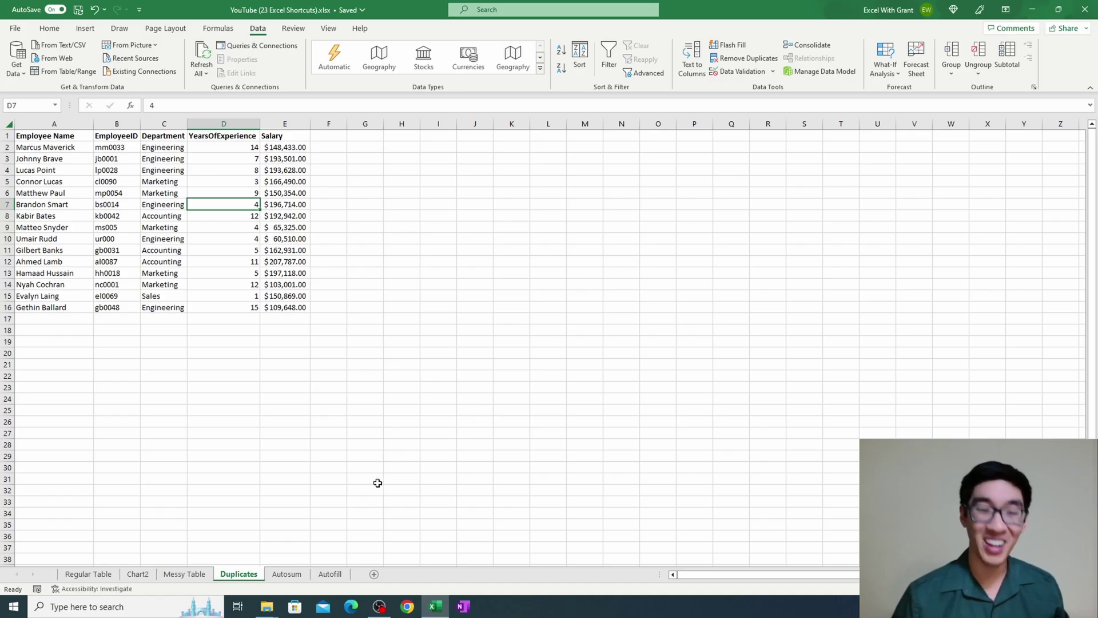
# Go to the Autosum sheet, then start and cancel a manual SUM in Q1's Total row.
pyautogui.hotkey('ctrl', 'pagedown')
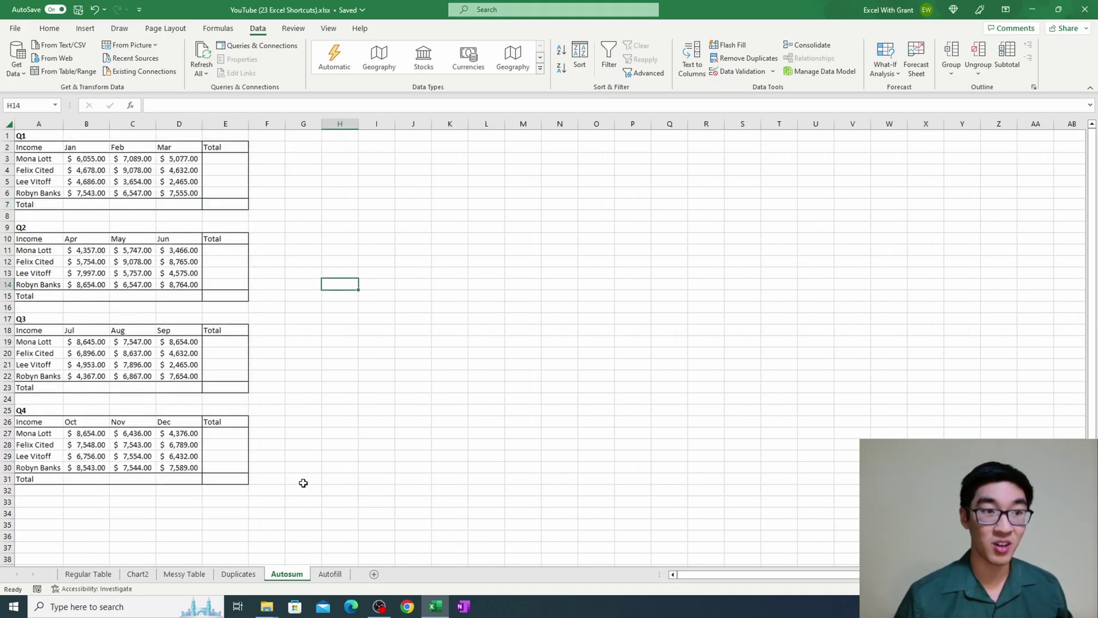
pyautogui.click(523, 240)
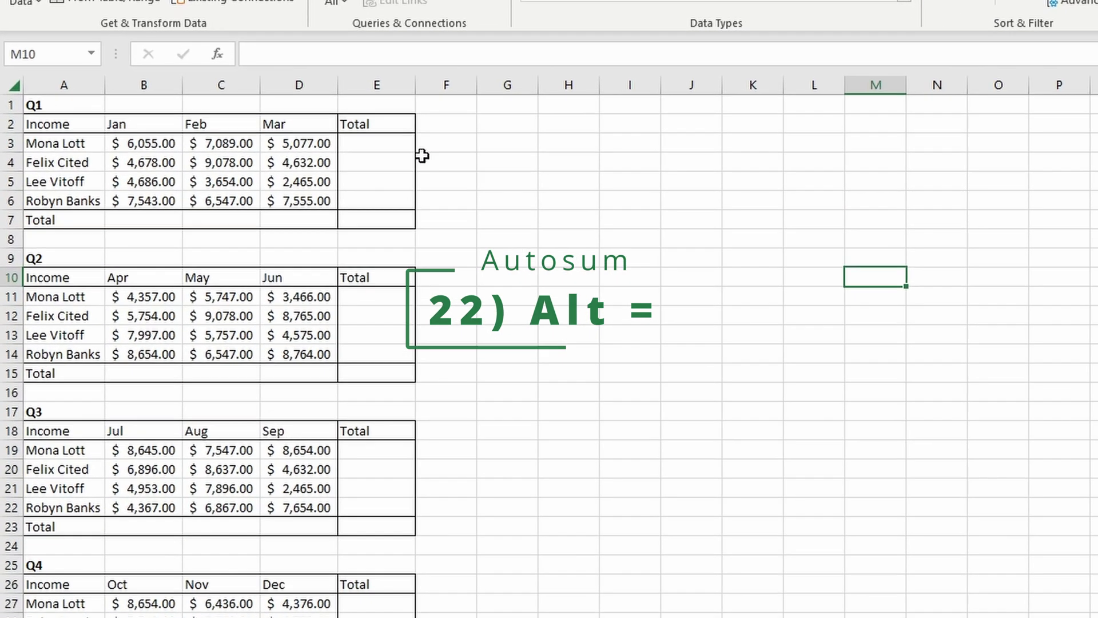
pyautogui.click(223, 157)
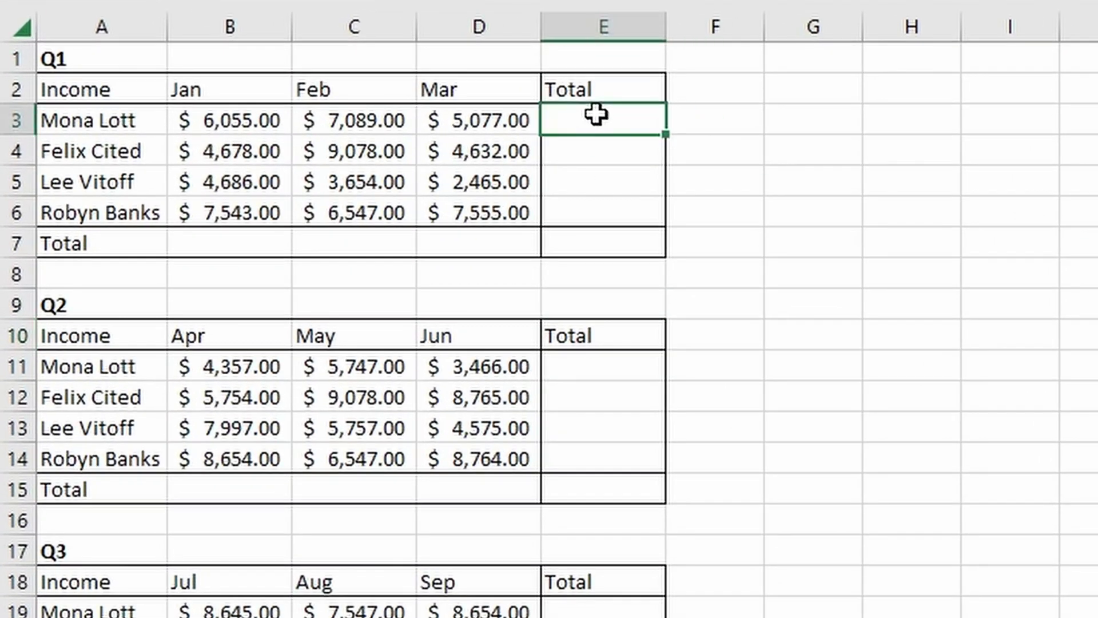
pyautogui.click(248, 241)
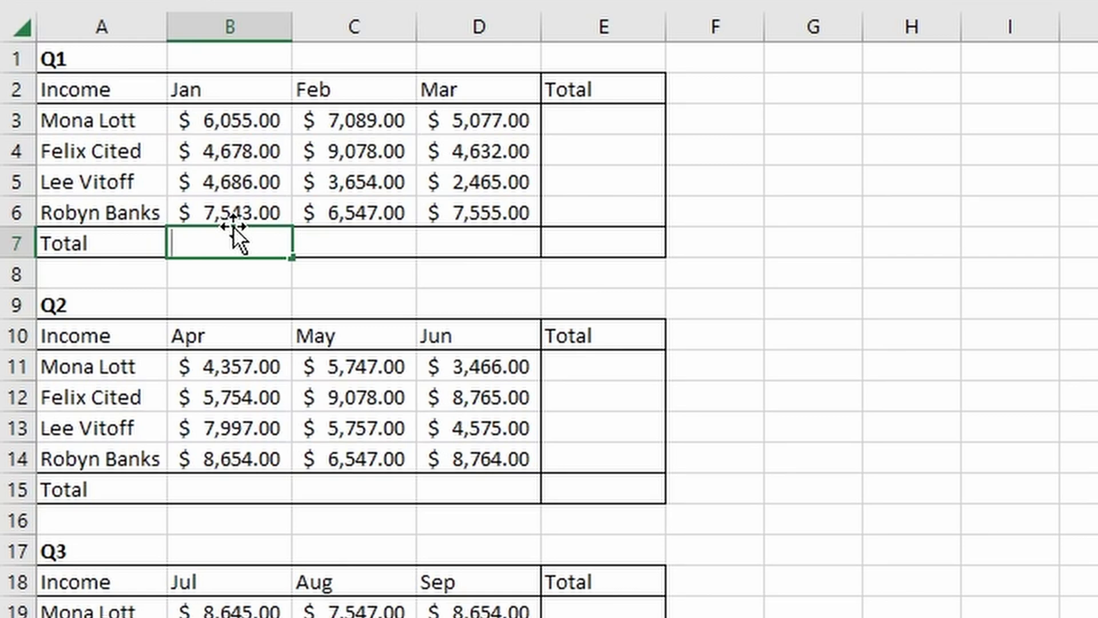
pyautogui.write('=sum(')
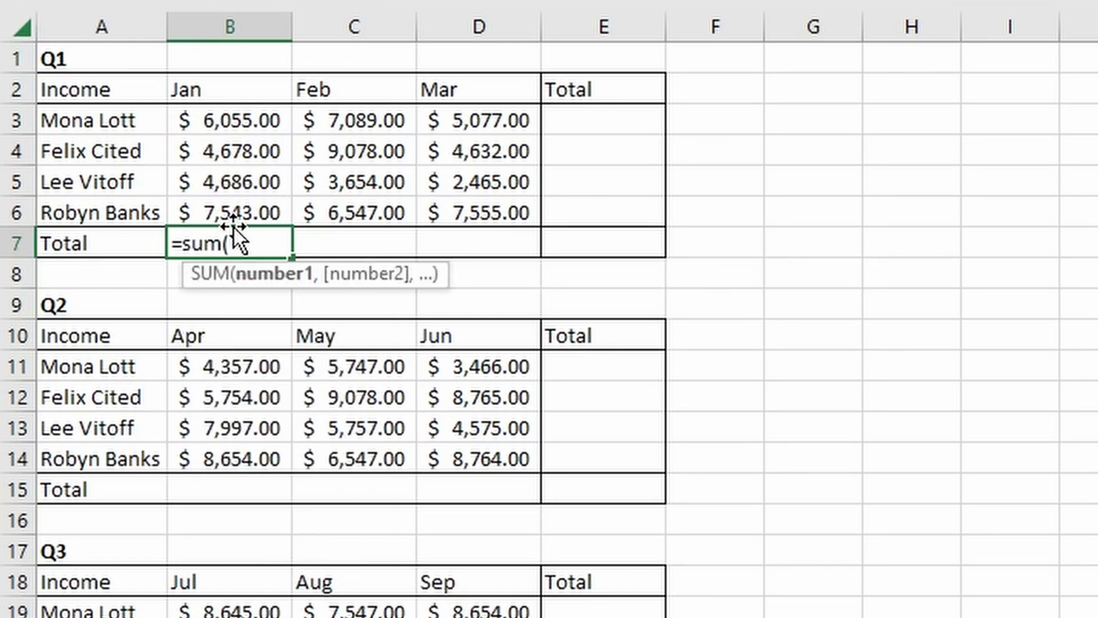
pyautogui.press('Escape')
pyautogui.click(1009, 272)
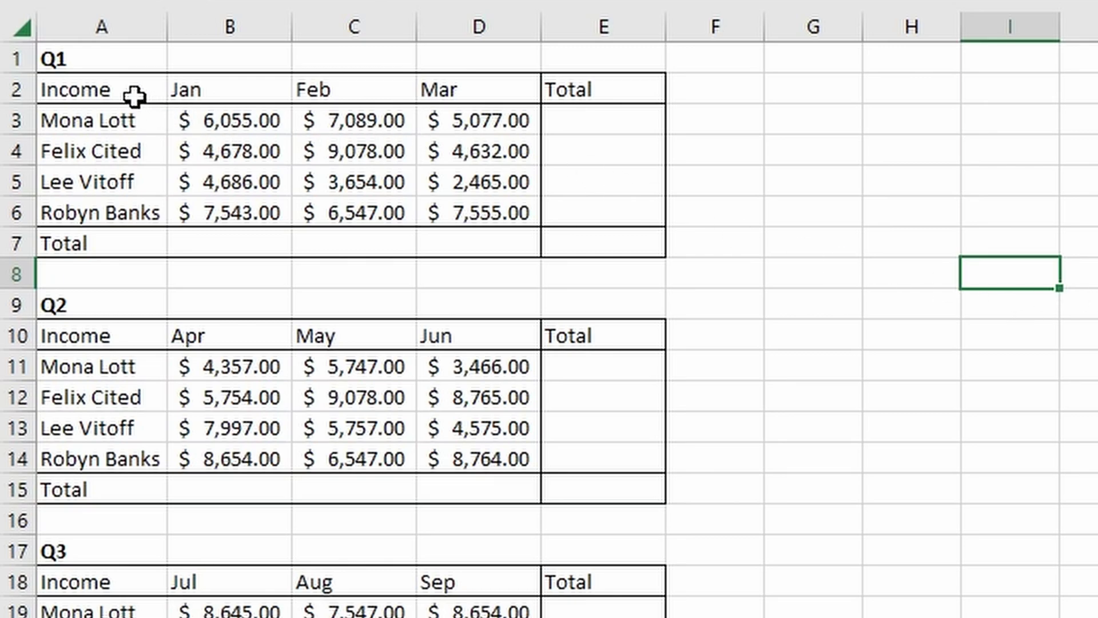
# Multi-select the Q1–Q4 tables and AutoSum their Total rows and columns with Alt+=.
pyautogui.moveTo(135, 95); pyautogui.dragTo(607, 237)
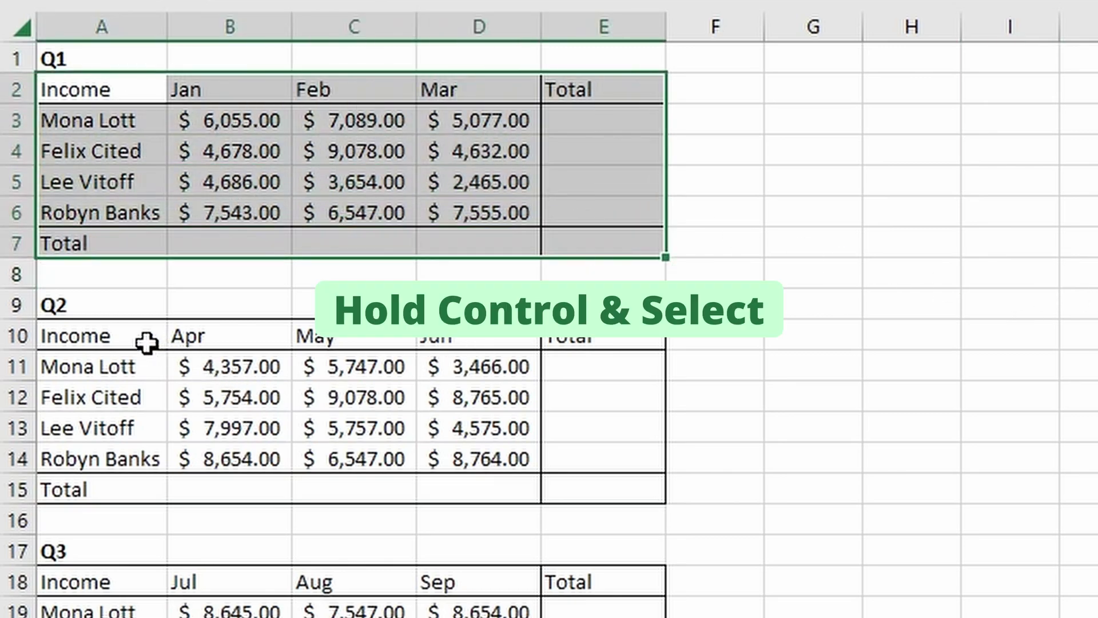
pyautogui.moveTo(146, 341); pyautogui.dragTo(595, 478)
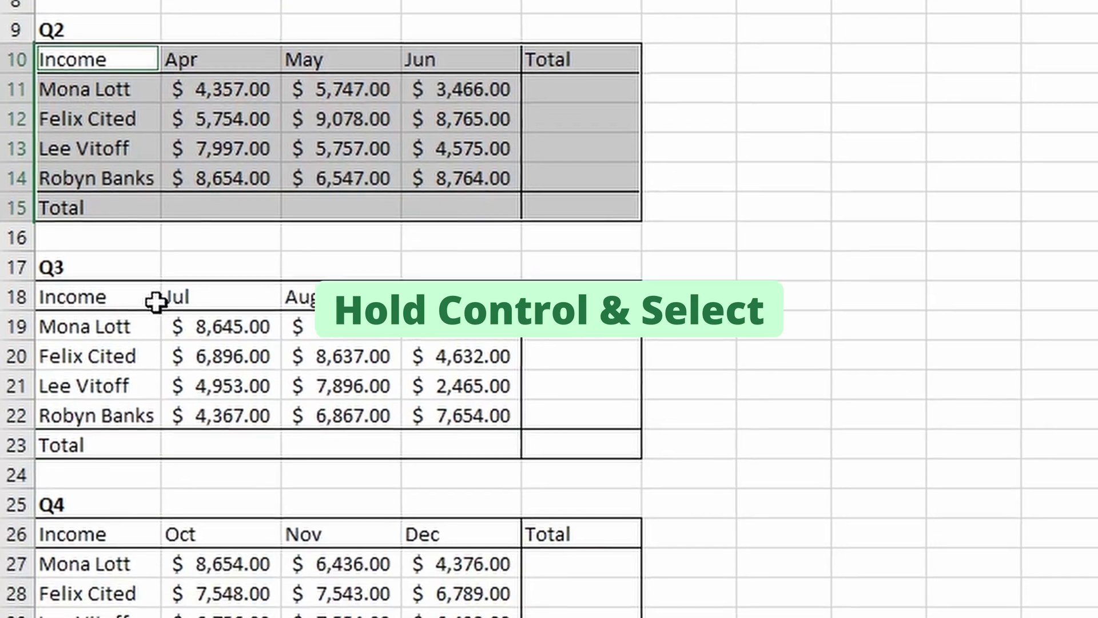
pyautogui.moveTo(155, 301)
pyautogui.mouseDown()
pyautogui.moveTo(557, 355)
pyautogui.moveTo(558, 380)
pyautogui.mouseUp()
pyautogui.moveTo(92, 466); pyautogui.dragTo(552, 607)
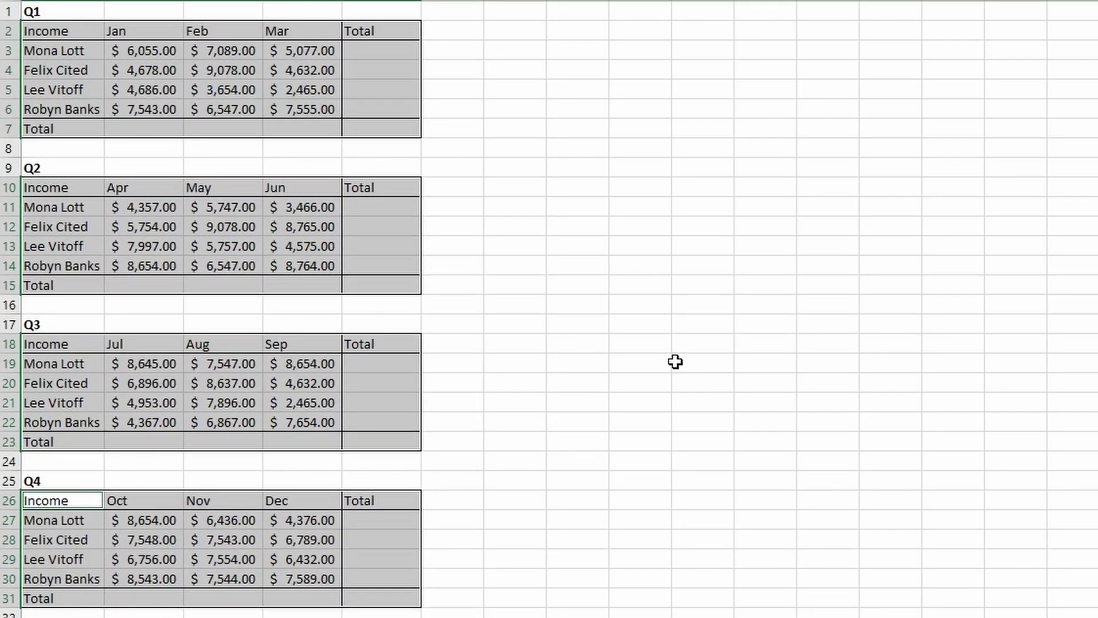
pyautogui.hotkey('alt', '=')
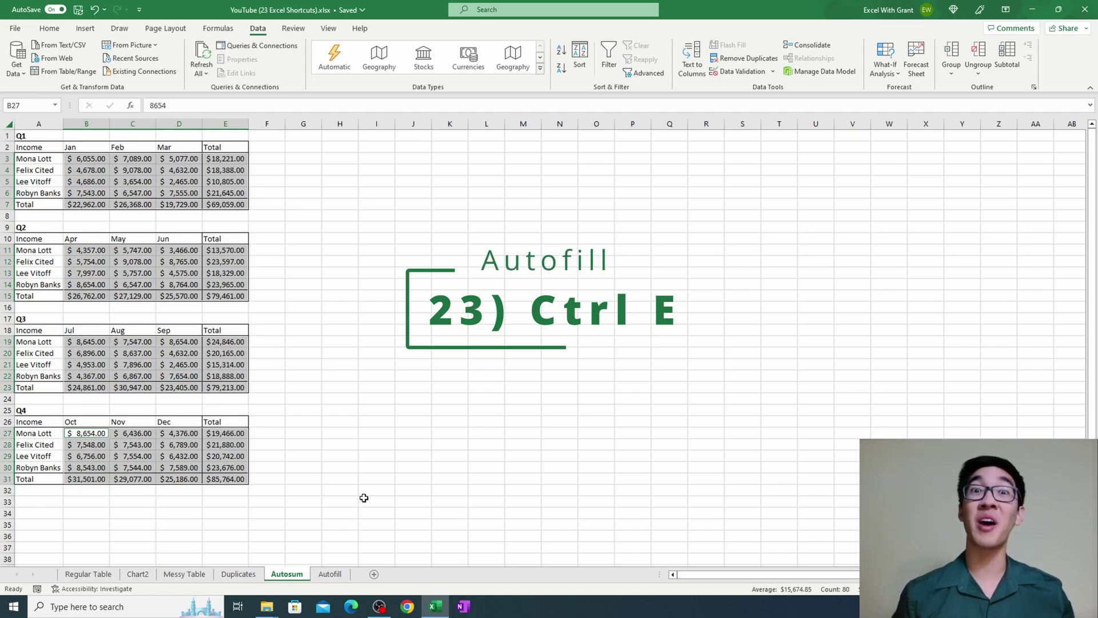
# On the Autofill sheet, flash-fill column B's first names from the example 'Mona'.
pyautogui.click(330, 574)
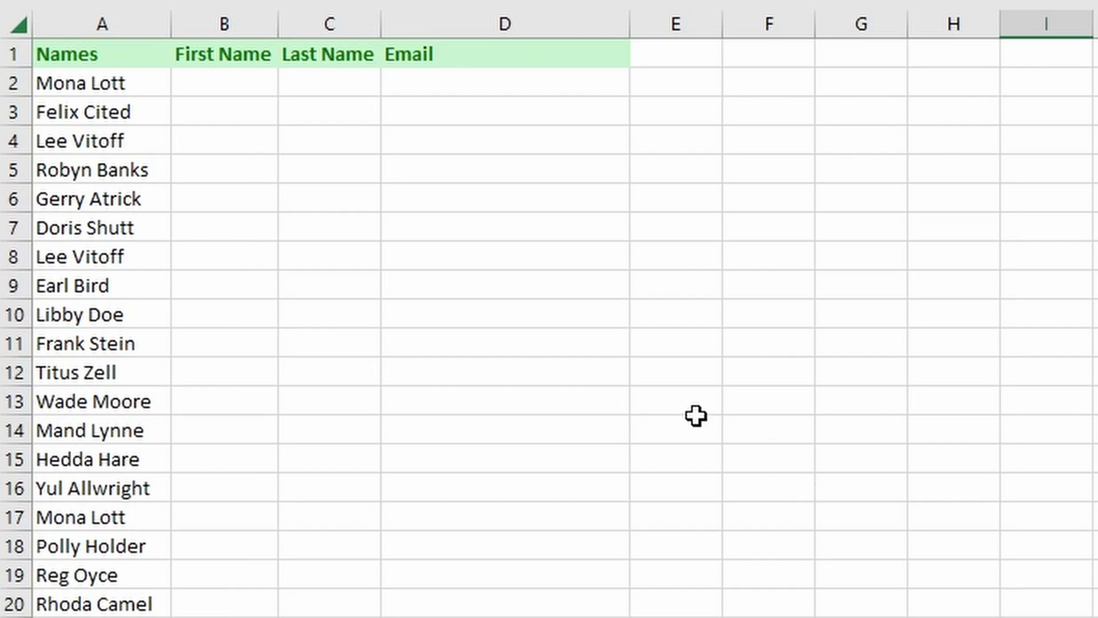
pyautogui.click(232, 84)
pyautogui.write('M')
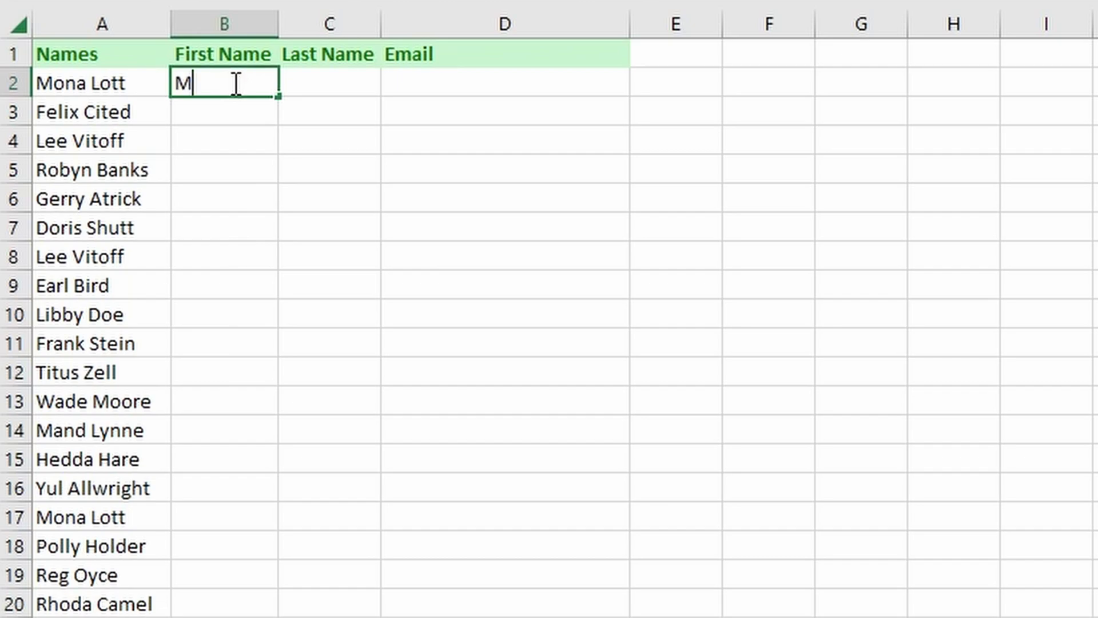
pyautogui.write('ona')
pyautogui.press('Return')
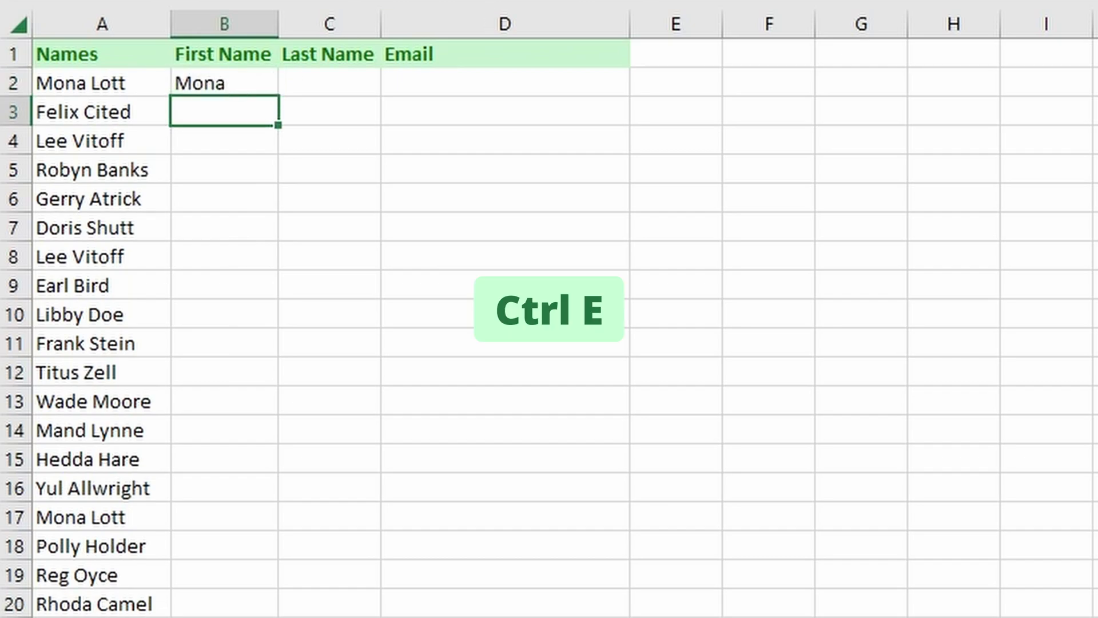
pyautogui.hotkey('ctrl', 'e')
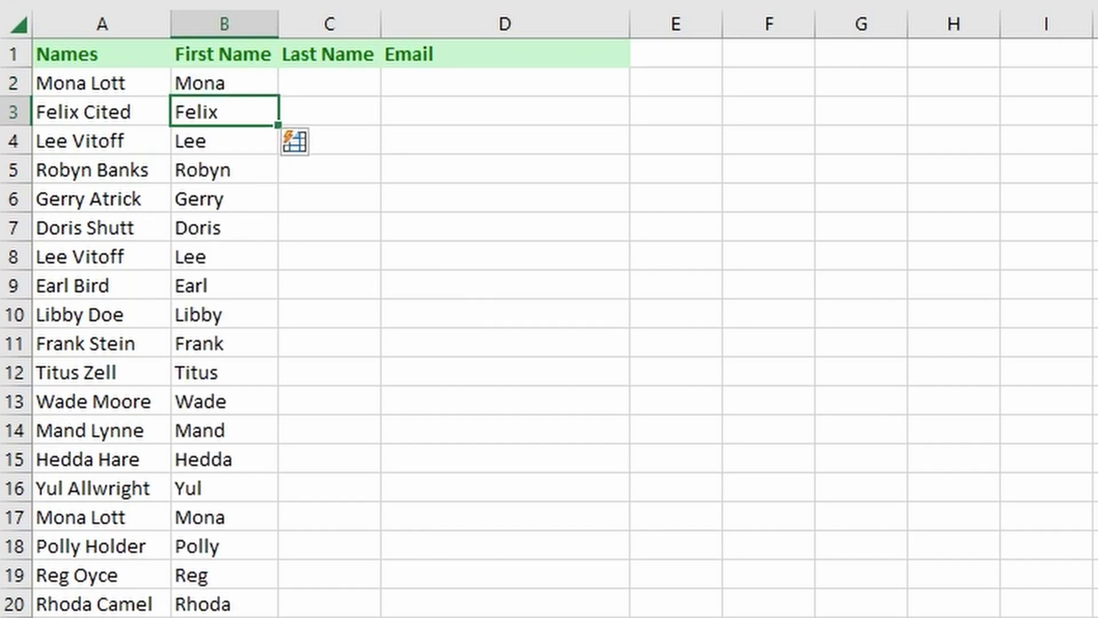
# Flash-fill column C's last names from the example 'Lott'.
pyautogui.click(359, 84)
pyautogui.write('Lott')
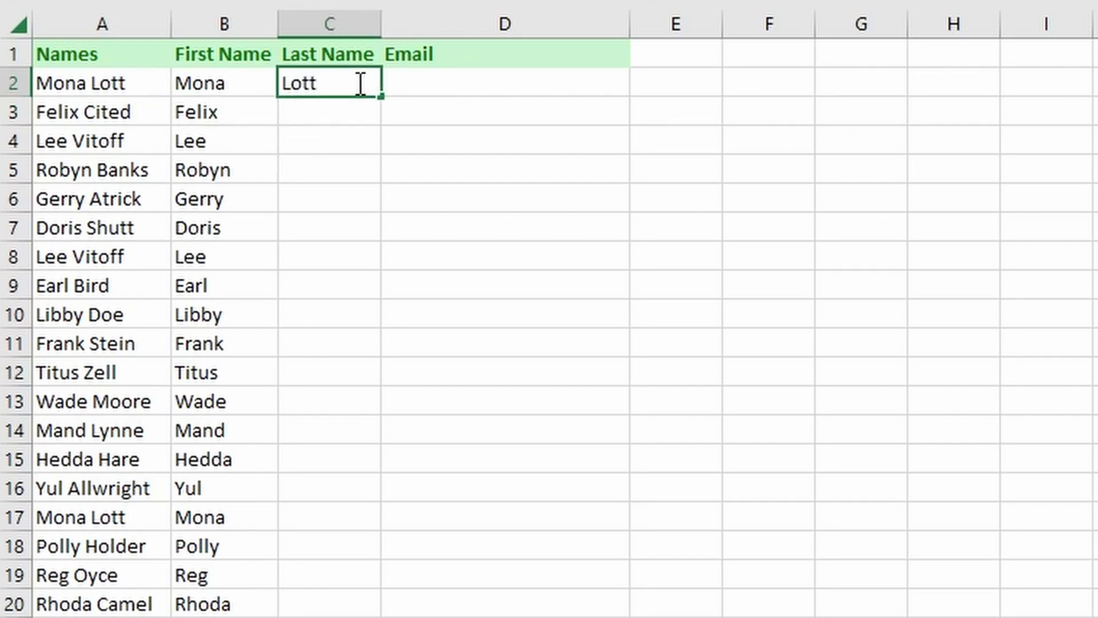
pyautogui.press('Return')
pyautogui.hotkey('ctrl', 'e')
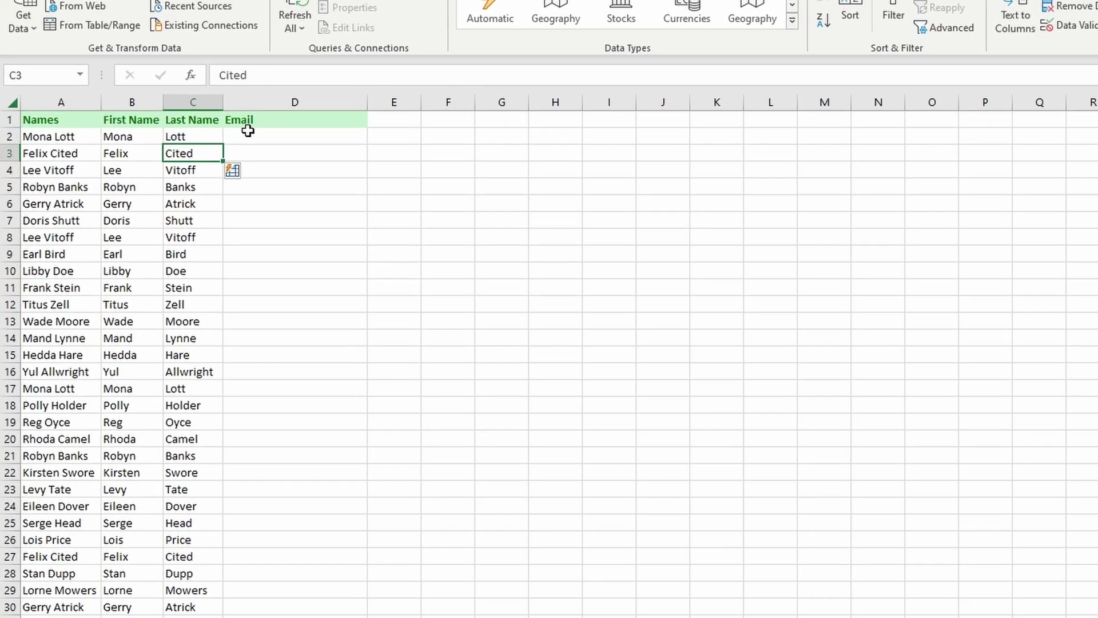
pyautogui.click(163, 147)
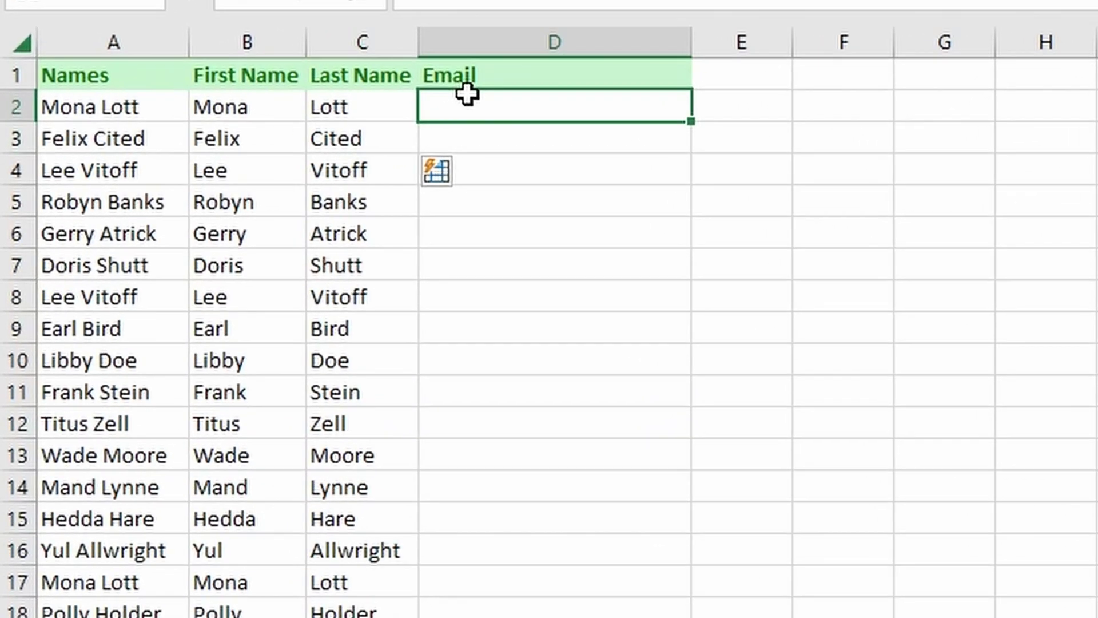
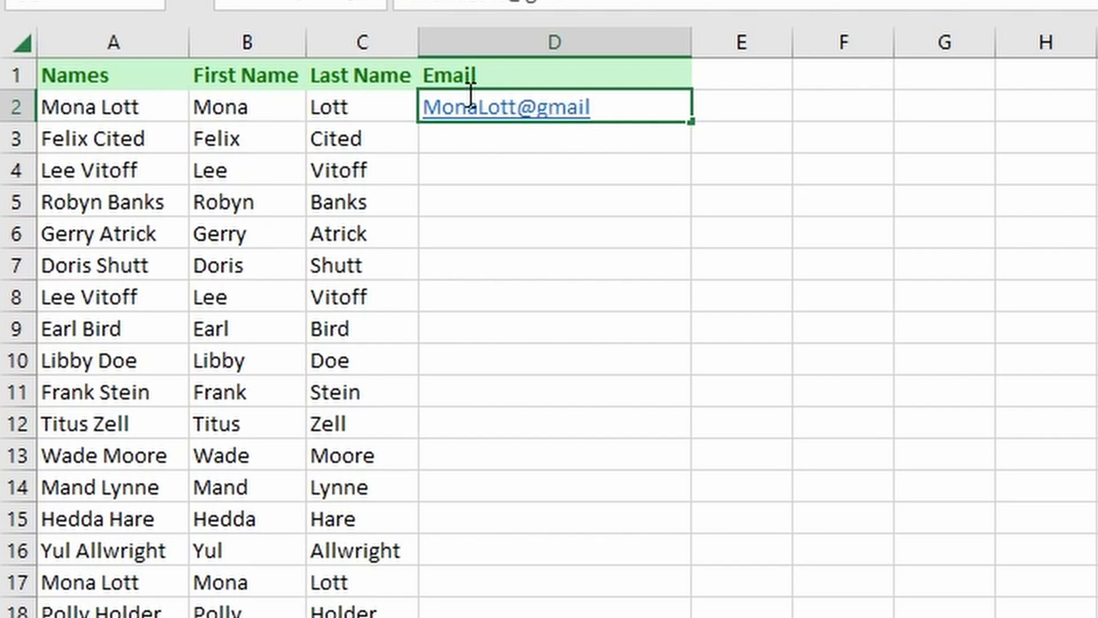
pyautogui.press('Return')
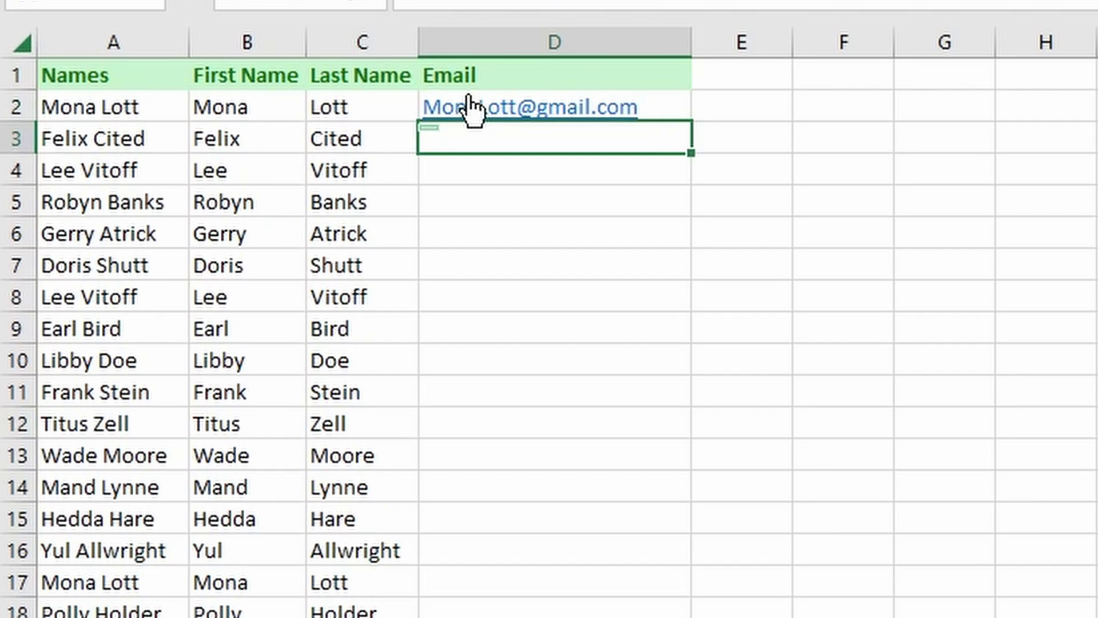
pyautogui.hotkey('ctrl', 'e')
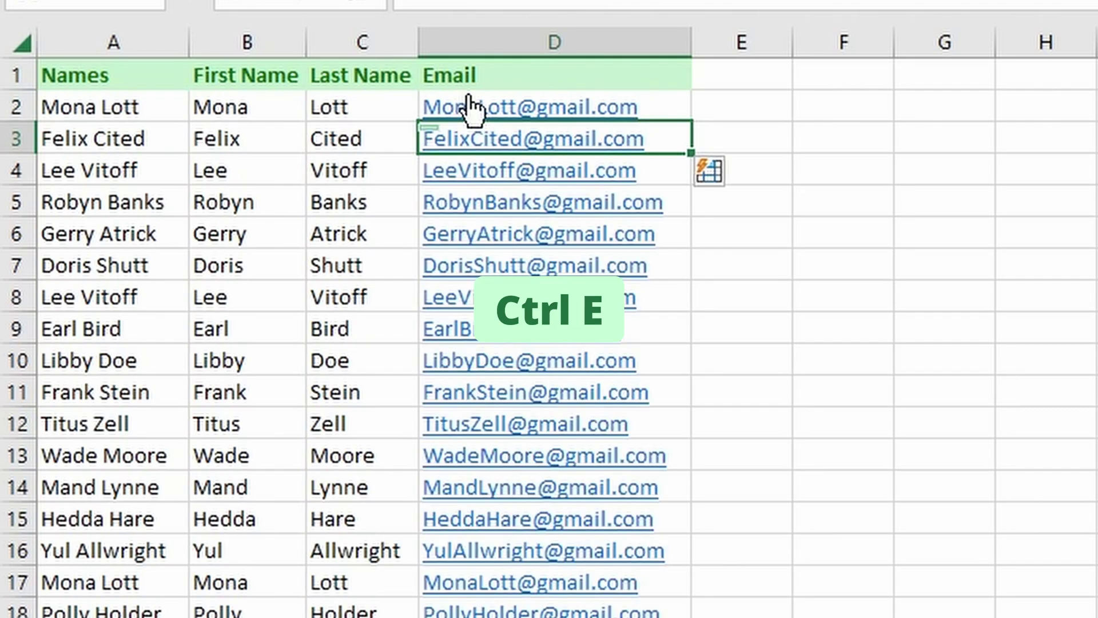